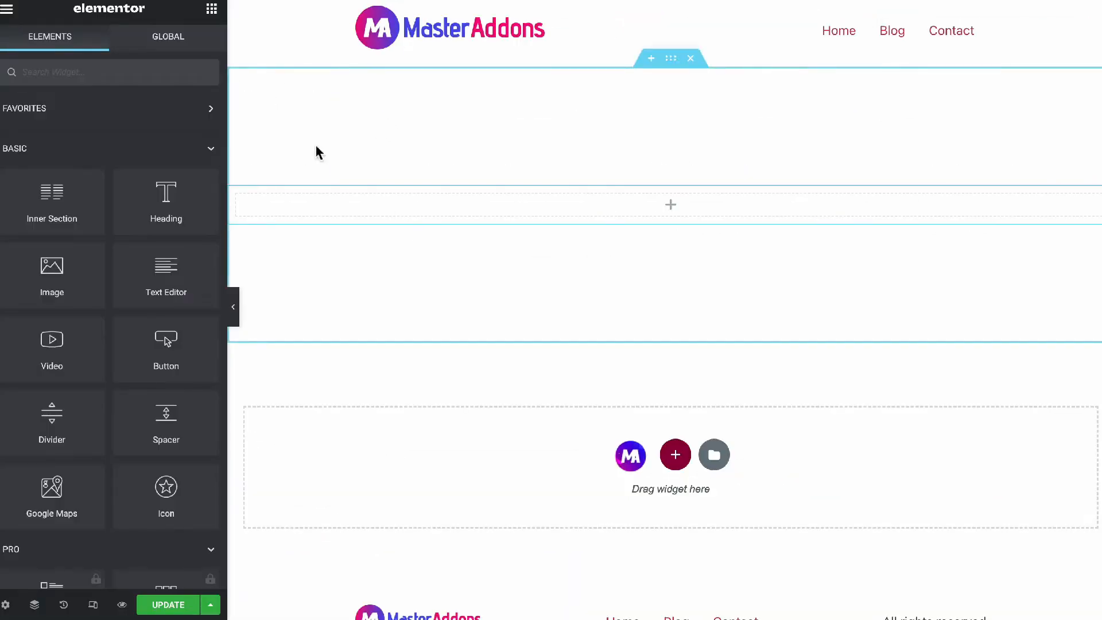
Add a Logo Slider widget to the empty section and set its image size to Full
{"action": "left_click", "coordinate": [97, 70]}
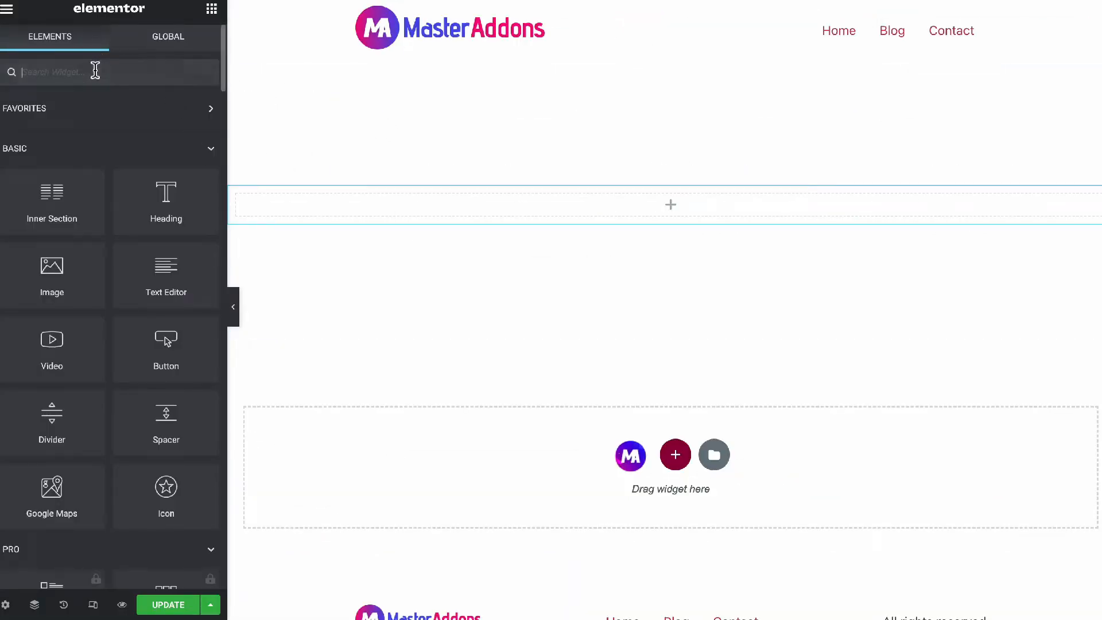
{"action": "type", "text": "logo sl"}
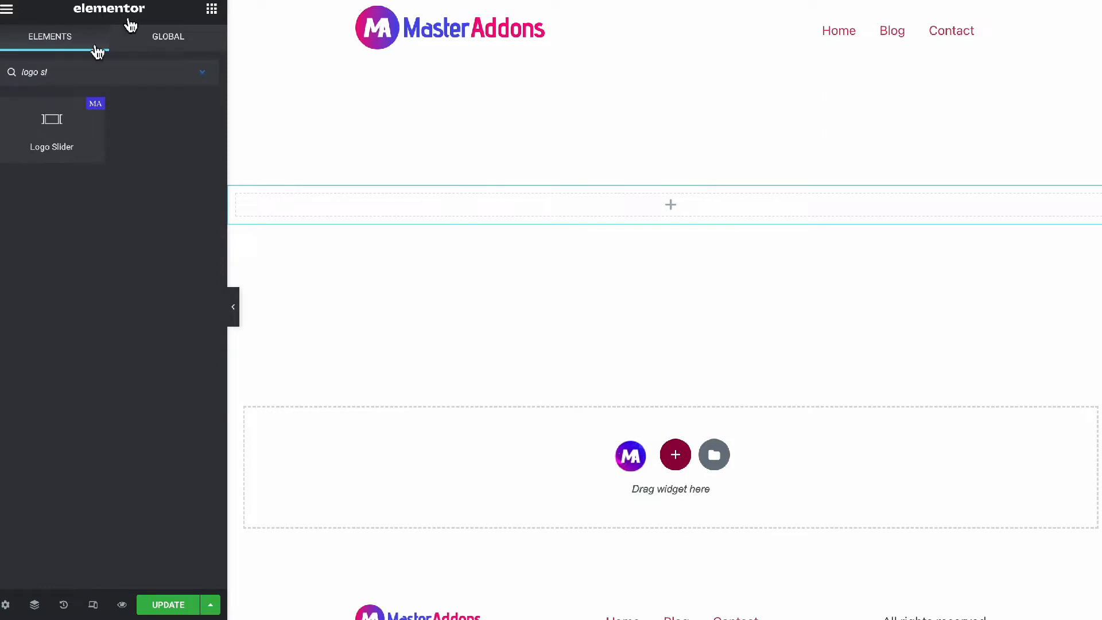
{"action": "left_click_drag", "start_coordinate": [69, 140], "coordinate": [660, 218]}
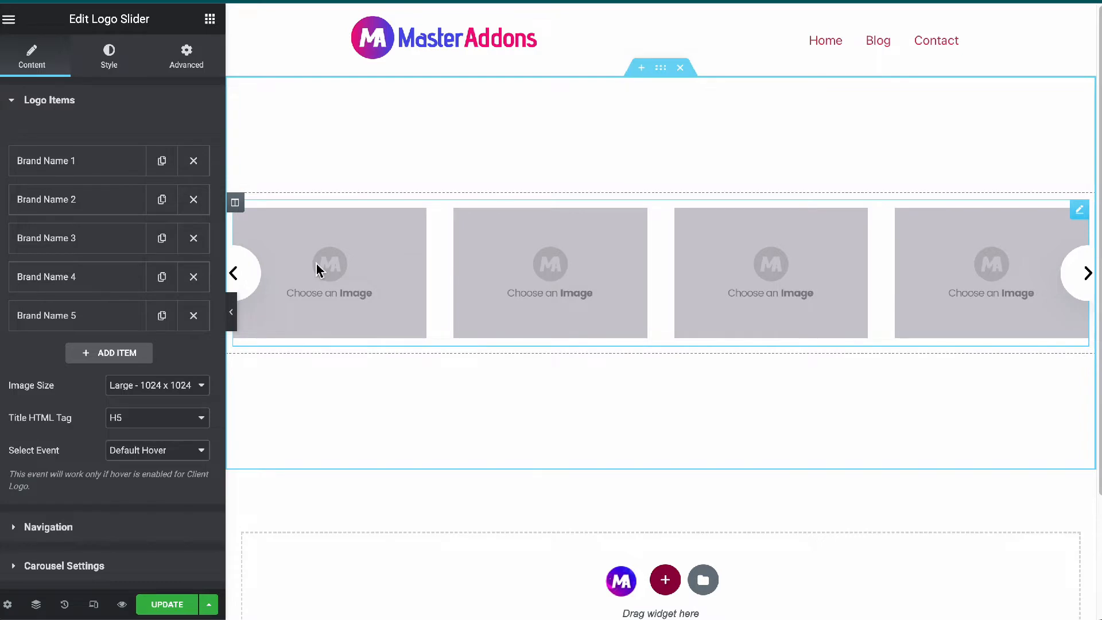
{"action": "left_click", "coordinate": [140, 388]}
{"action": "left_click", "coordinate": [160, 451]}
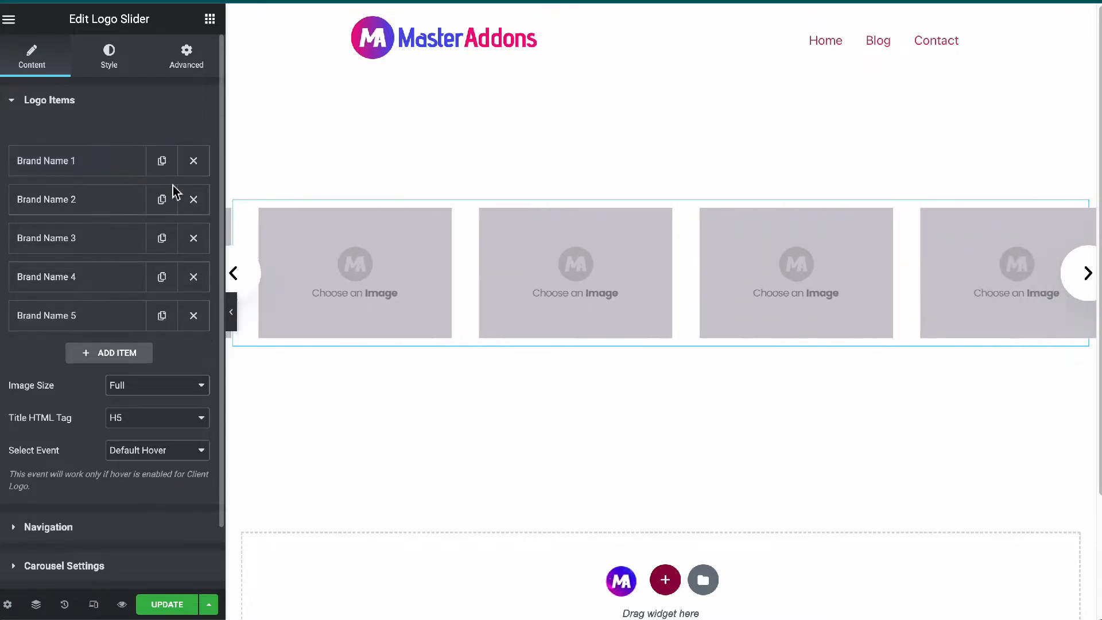
Upload the six brand logo photos to the media library and insert the Volkswagen image as the client logo of Brand Name 1
{"action": "left_click", "coordinate": [89, 166]}
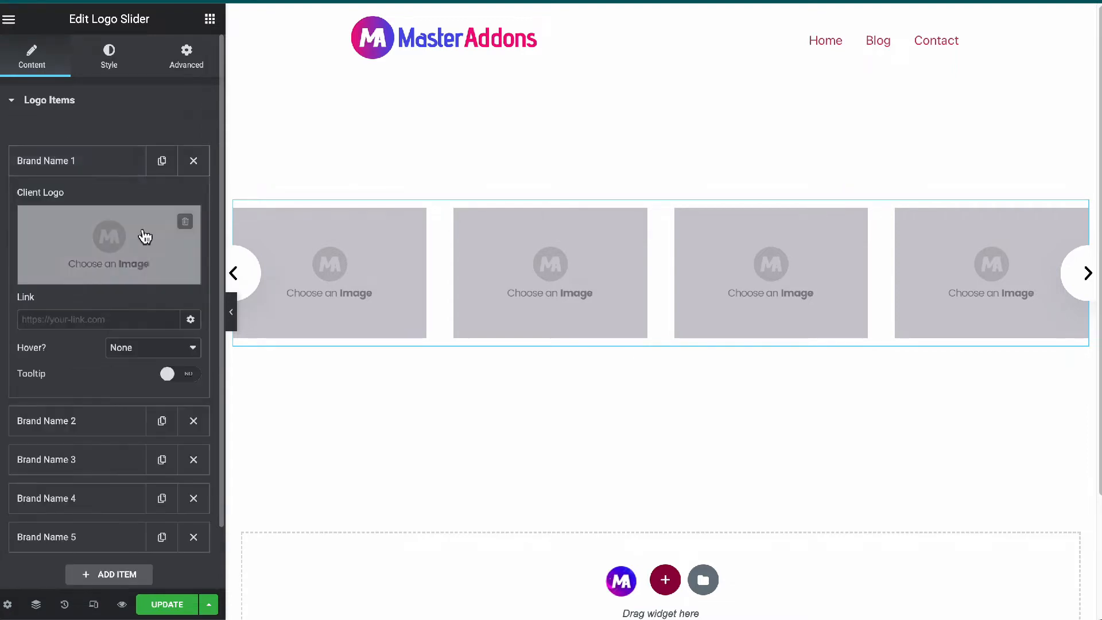
{"action": "left_click", "coordinate": [144, 244]}
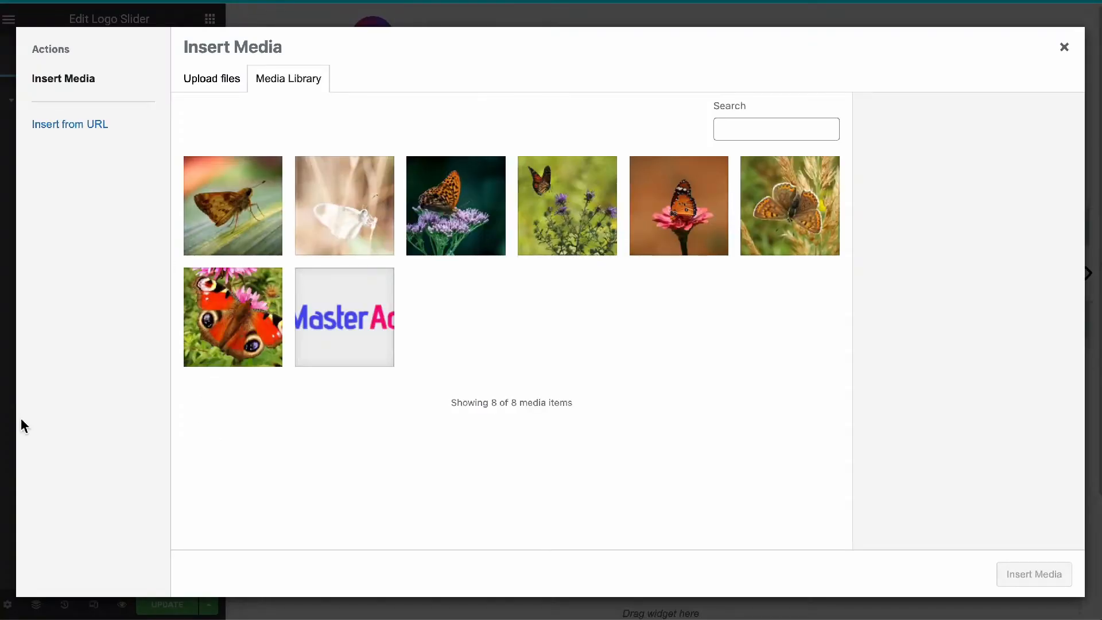
{"action": "key", "text": "super+Tab"}
{"action": "left_click_drag", "start_coordinate": [598, 241], "coordinate": [344, 454]}
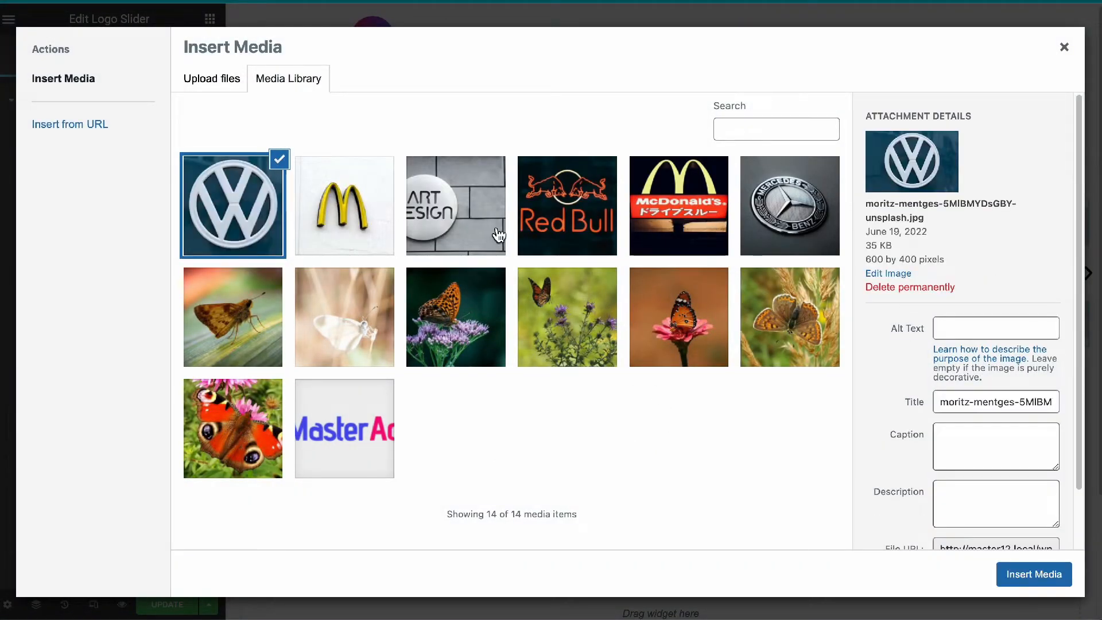
{"action": "left_click", "coordinate": [1034, 575]}
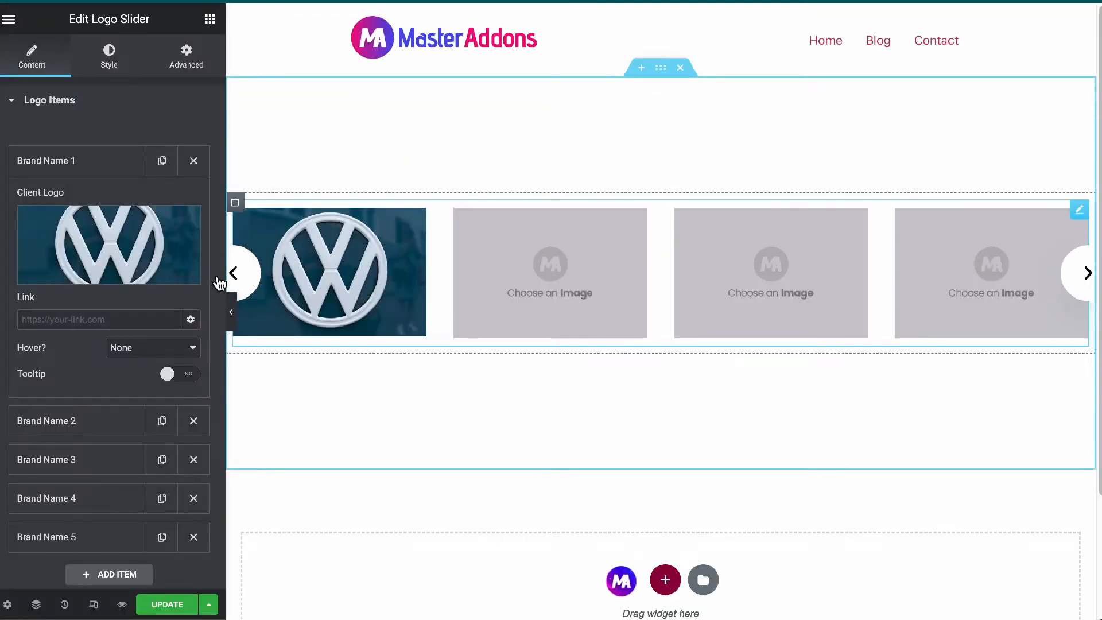
Insert the yellow McDonald's arches image on a white wall as the client logo of Brand Name 2
{"action": "left_click", "coordinate": [76, 422]}
{"action": "left_click", "coordinate": [109, 287]}
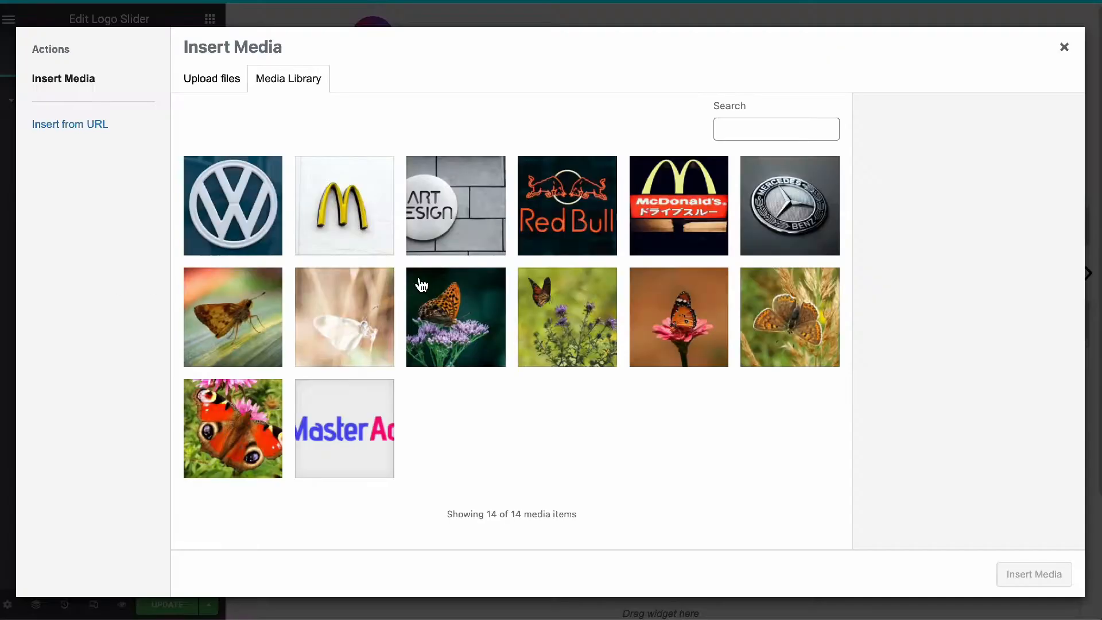
{"action": "left_click", "coordinate": [344, 206]}
{"action": "left_click", "coordinate": [1033, 574]}
Insert the Art Design sign image as the client logo of Brand Name 3
{"action": "left_click", "coordinate": [46, 455]}
{"action": "left_click", "coordinate": [109, 321]}
{"action": "left_click", "coordinate": [456, 206]}
{"action": "left_click", "coordinate": [1034, 574]}
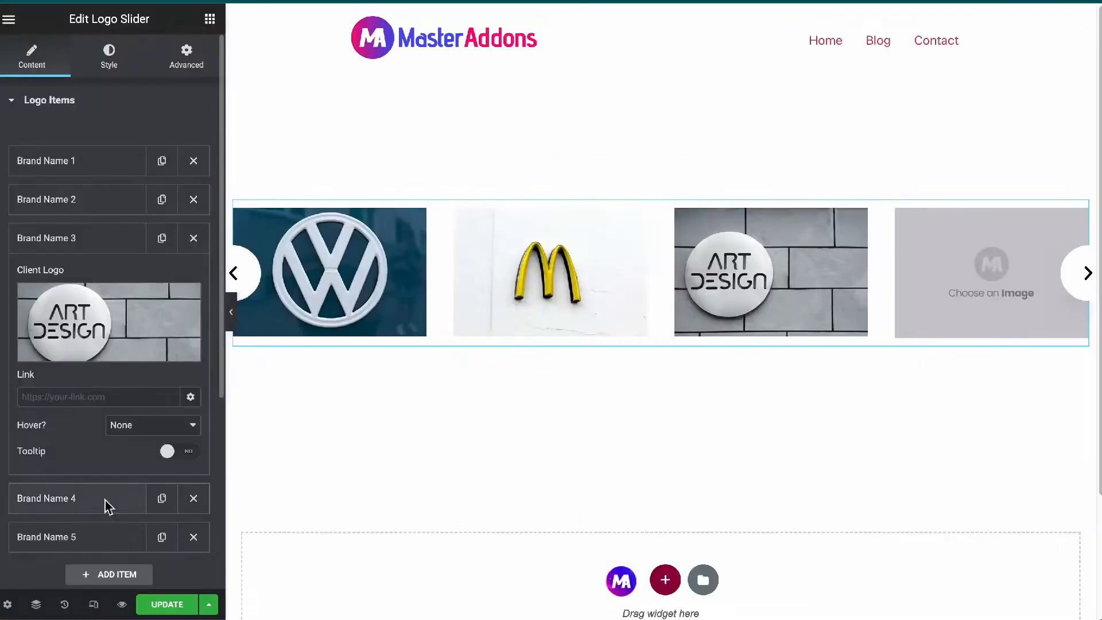
Insert the Red Bull image as the client logo of Brand Name 4
{"action": "left_click", "coordinate": [109, 505]}
{"action": "left_click", "coordinate": [109, 356]}
{"action": "left_click", "coordinate": [567, 206]}
{"action": "left_click", "coordinate": [1033, 574]}
Insert the red and black McDonald's sign image as the client logo of Brand Name 5
{"action": "left_click", "coordinate": [46, 536]}
{"action": "left_click", "coordinate": [109, 396]}
{"action": "left_click", "coordinate": [790, 205]}
{"action": "left_click", "coordinate": [678, 206]}
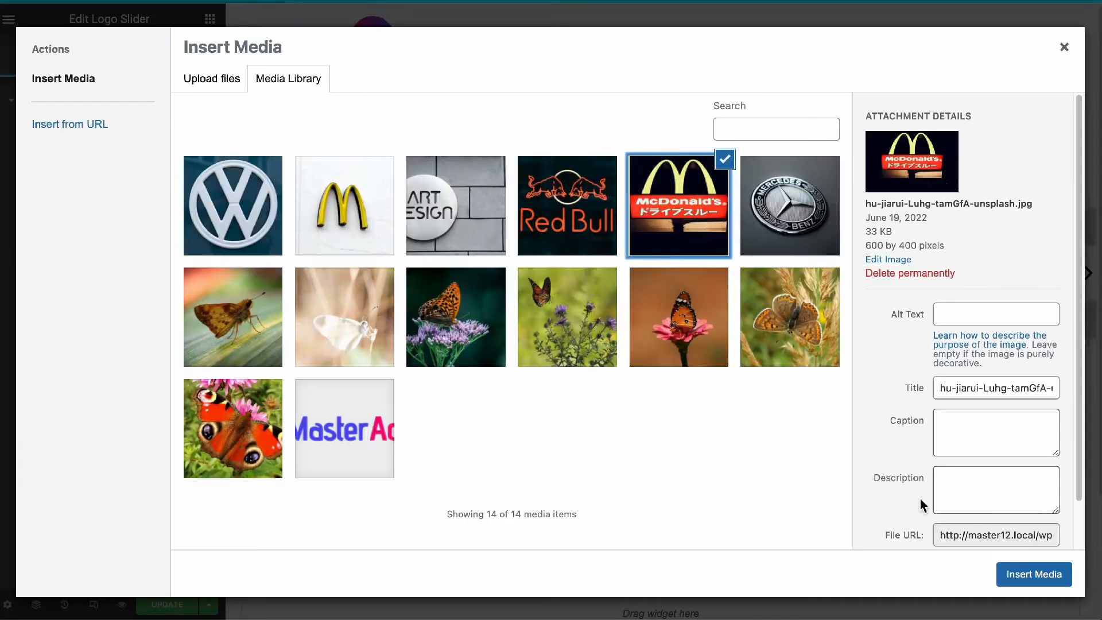
{"action": "left_click", "coordinate": [1034, 574]}
Duplicate the Brand Name 5 item and insert the Mercedes-Benz image as the copy's client logo
{"action": "left_click", "coordinate": [162, 315]}
{"action": "left_click", "coordinate": [74, 503]}
{"action": "left_click", "coordinate": [109, 367]}
{"action": "left_click", "coordinate": [789, 218]}
{"action": "left_click", "coordinate": [1033, 574]}
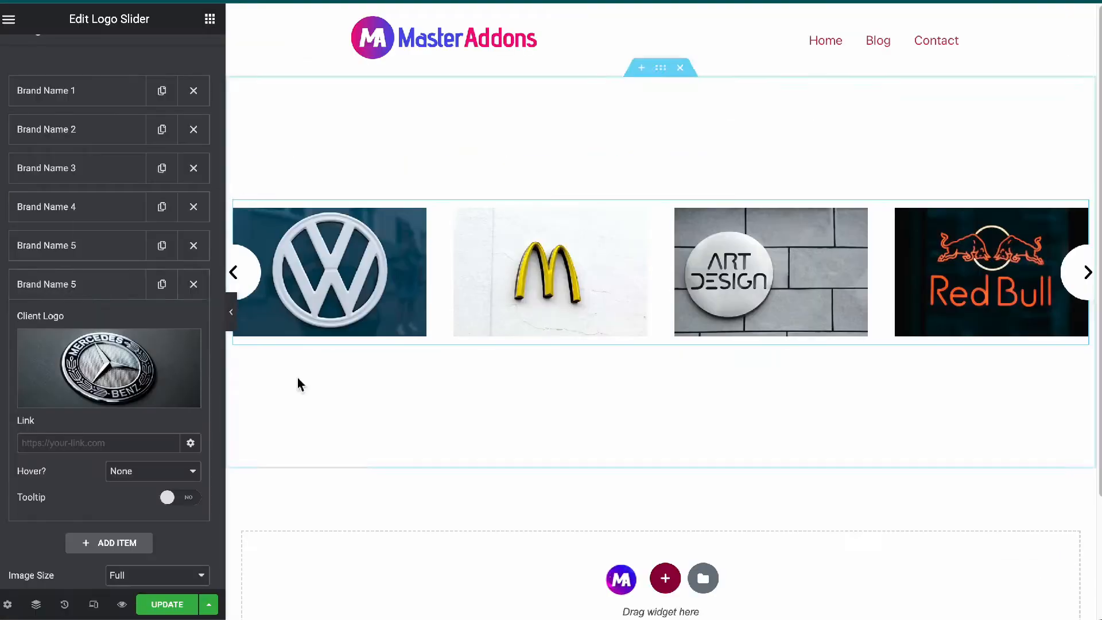
{"action": "left_click", "coordinate": [98, 294]}
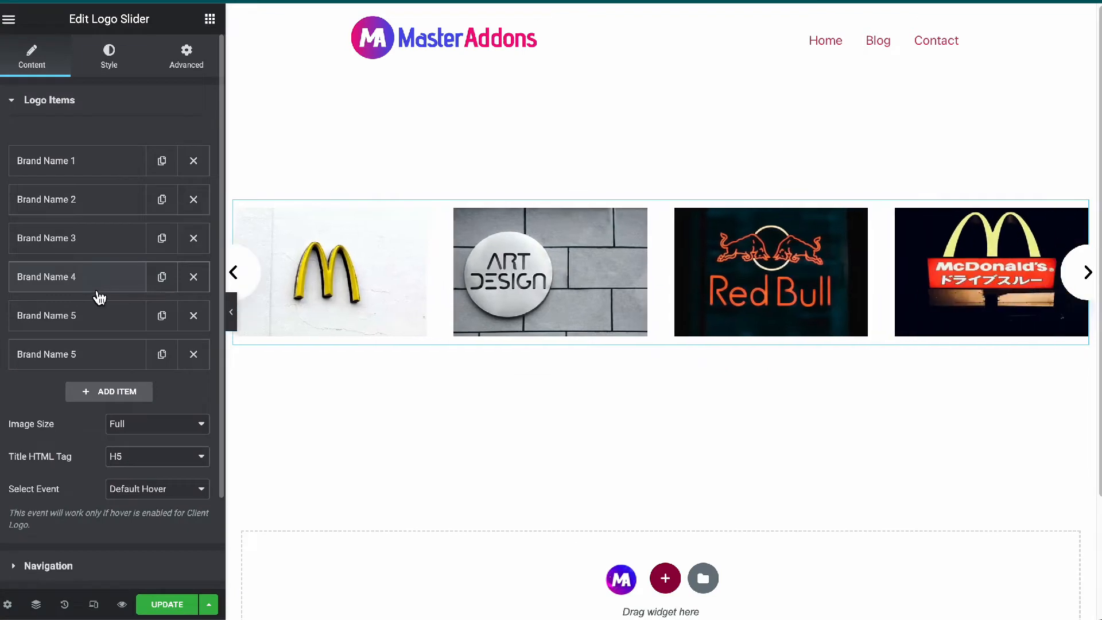
Set Brand Name 1's hover type to Image with the butterfly on the pink flower as hover logo, and preview it
{"action": "left_click", "coordinate": [69, 172]}
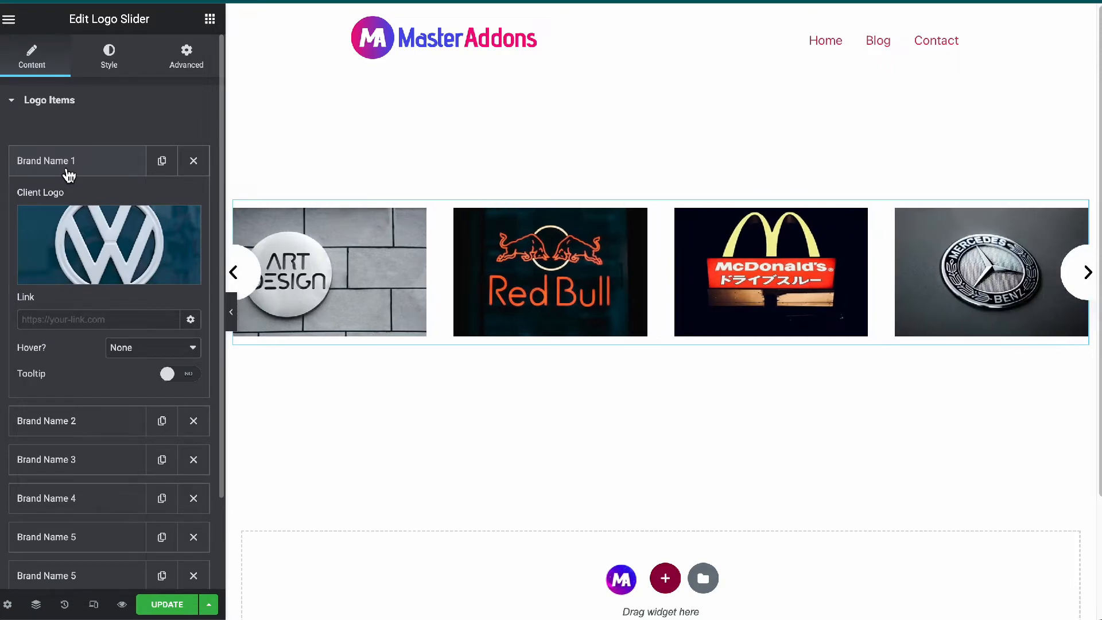
{"action": "left_click", "coordinate": [115, 348]}
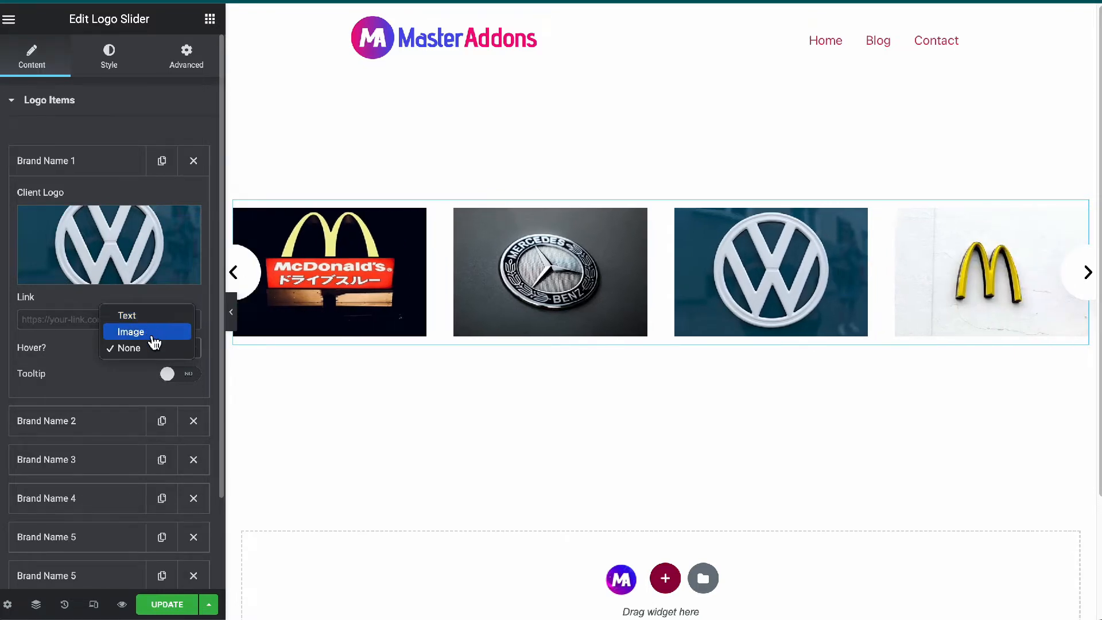
{"action": "left_click", "coordinate": [154, 339]}
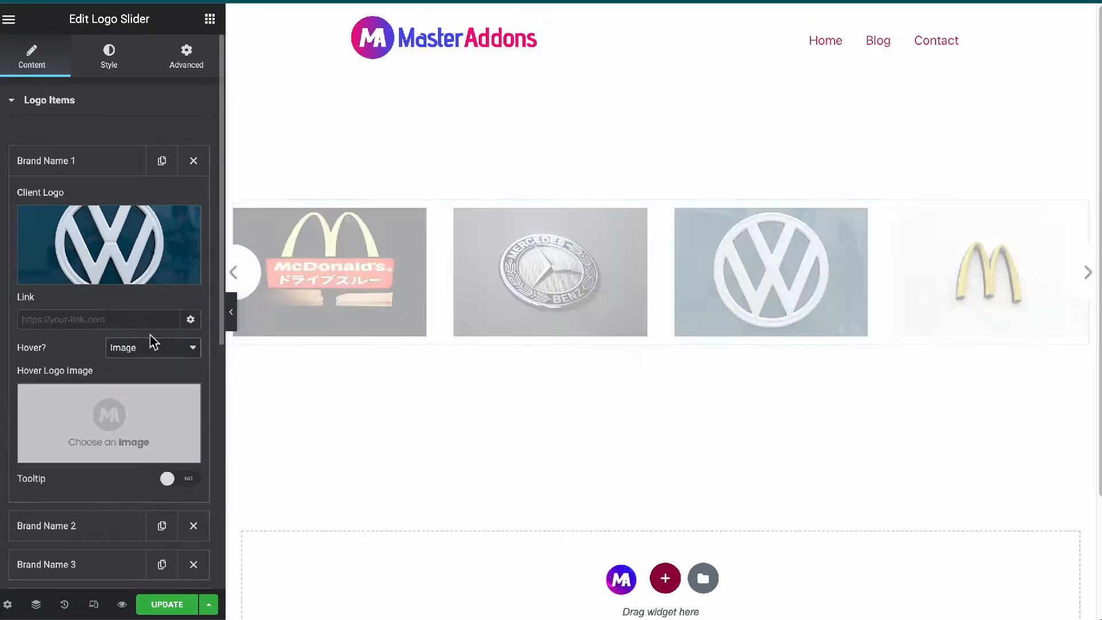
{"action": "left_click", "coordinate": [131, 404]}
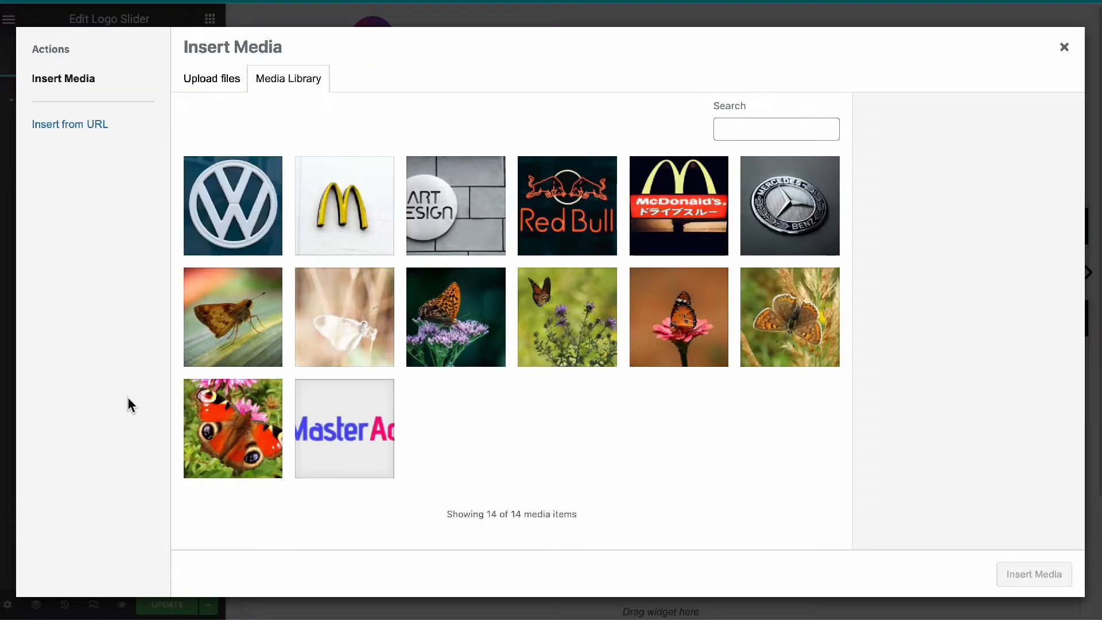
{"action": "left_click", "coordinate": [687, 342]}
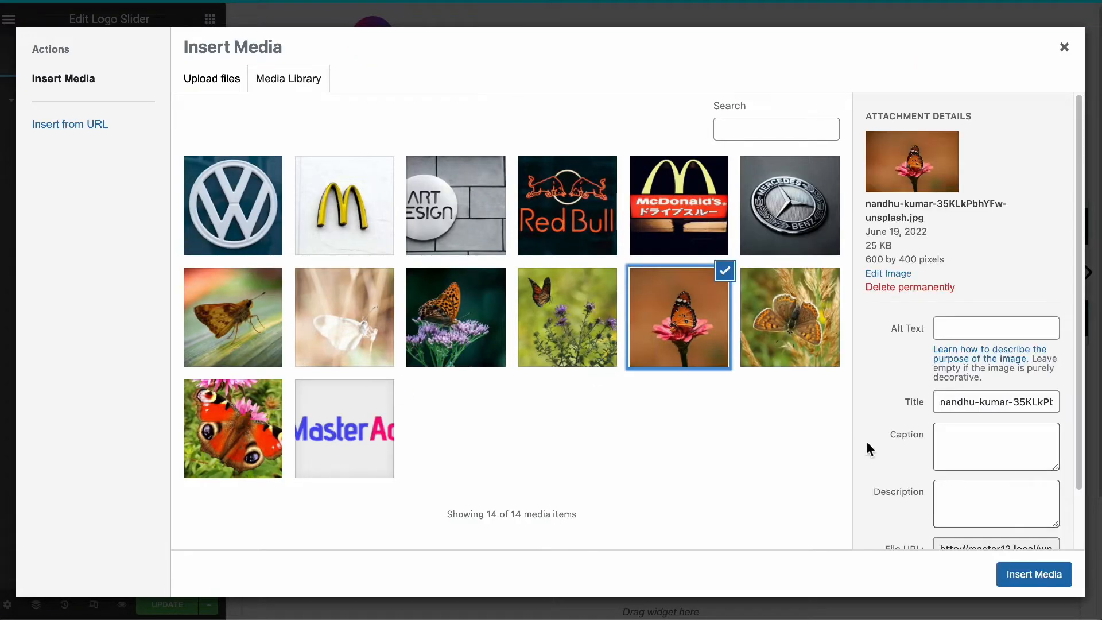
{"action": "left_click", "coordinate": [1041, 581]}
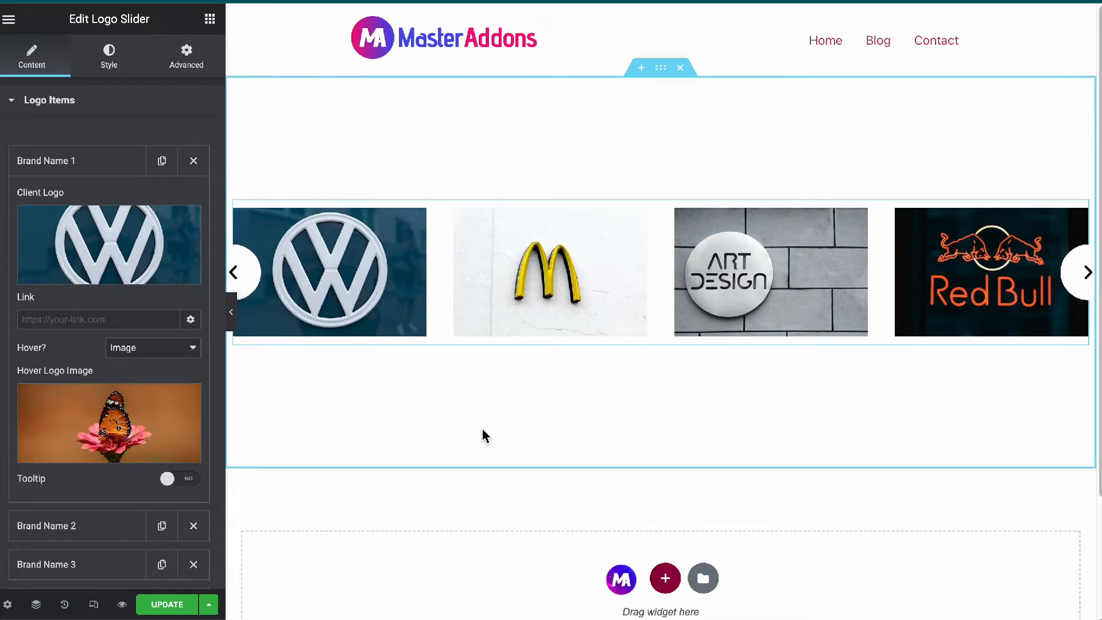
{"action": "mouse_move", "coordinate": [117, 405]}
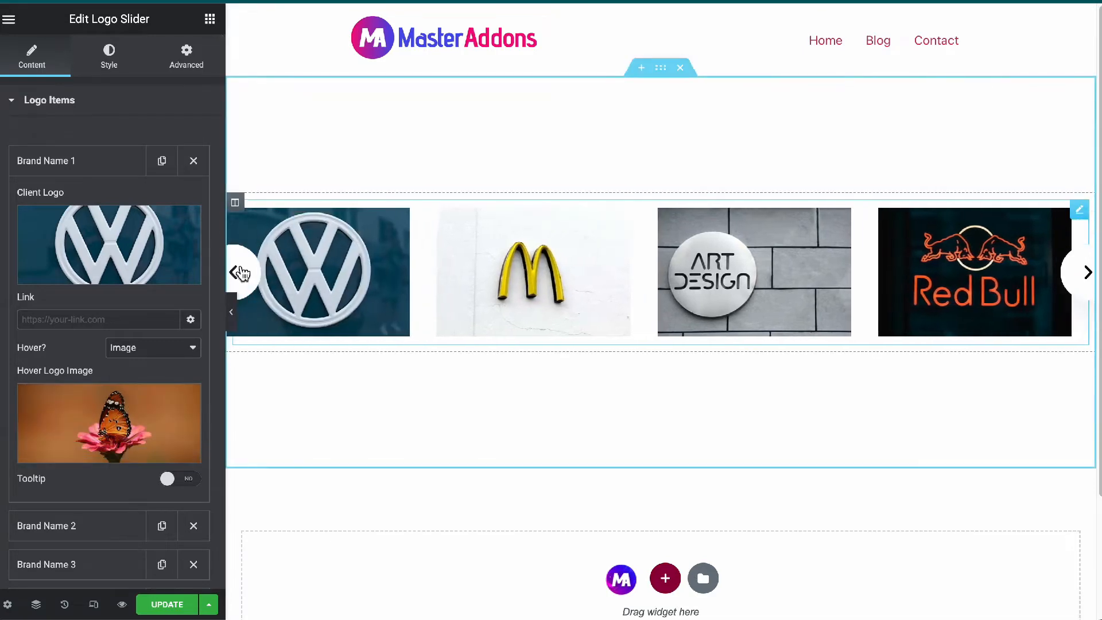
{"action": "mouse_move", "coordinate": [338, 273]}
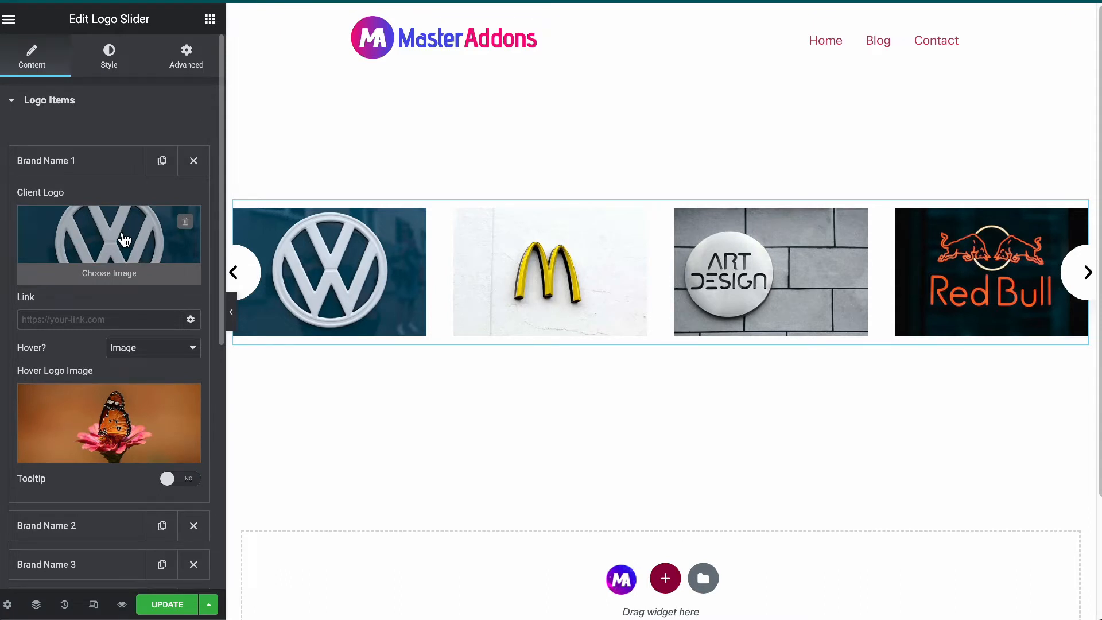
Switch the first logo item's hover type to Text and set its brand name to WordPress
{"action": "left_click", "coordinate": [146, 351]}
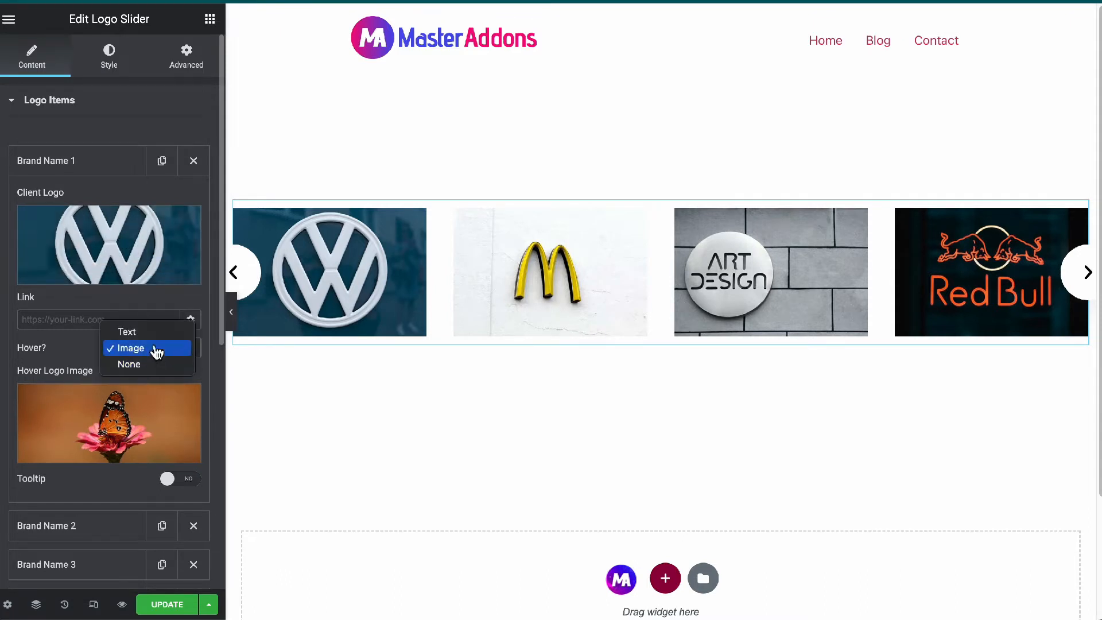
{"action": "left_click", "coordinate": [146, 332]}
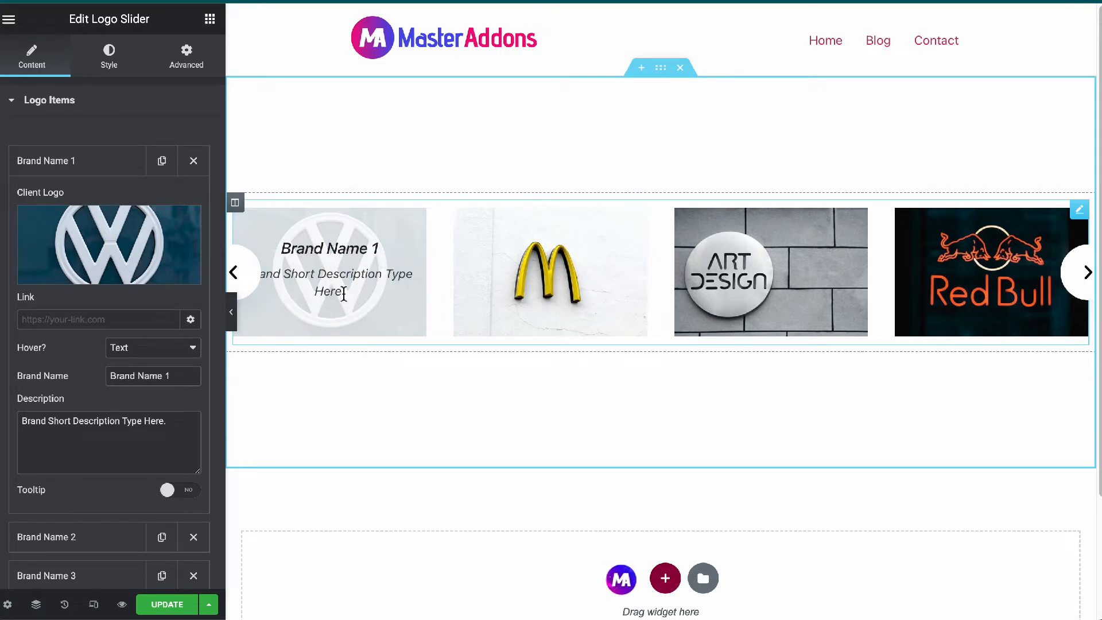
{"action": "triple_click", "coordinate": [175, 376]}
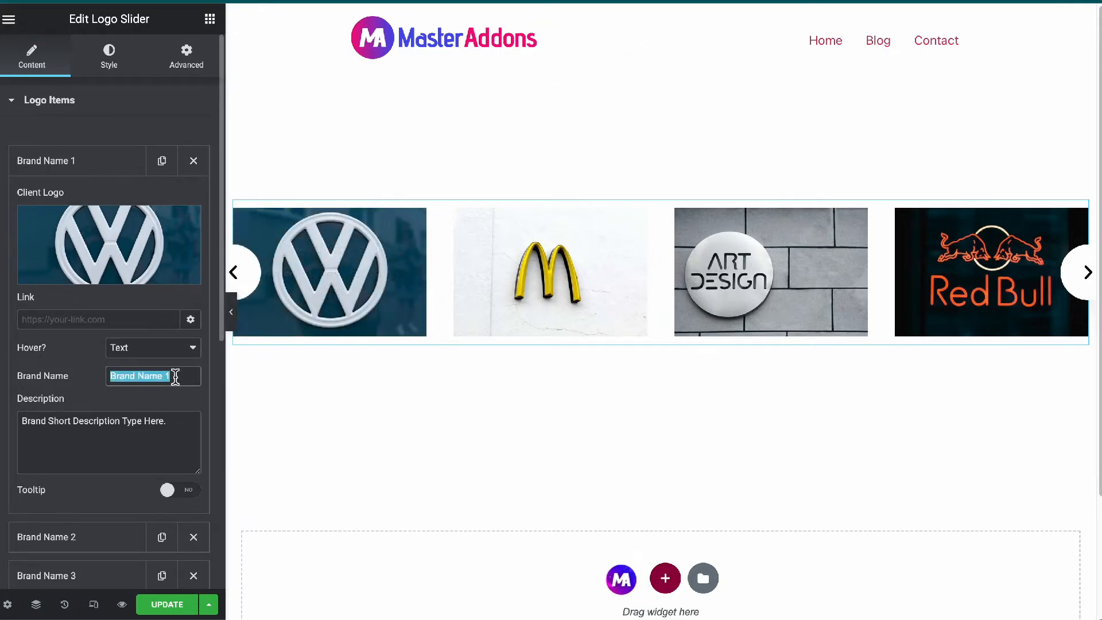
{"action": "type", "text": "WordPress"}
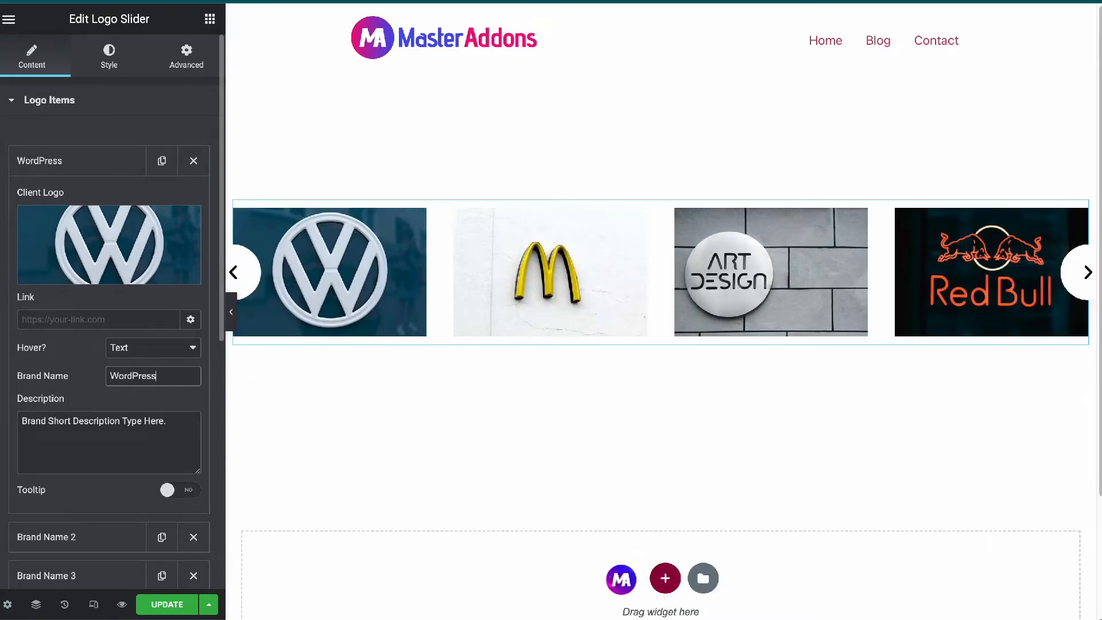
{"action": "mouse_move", "coordinate": [383, 253]}
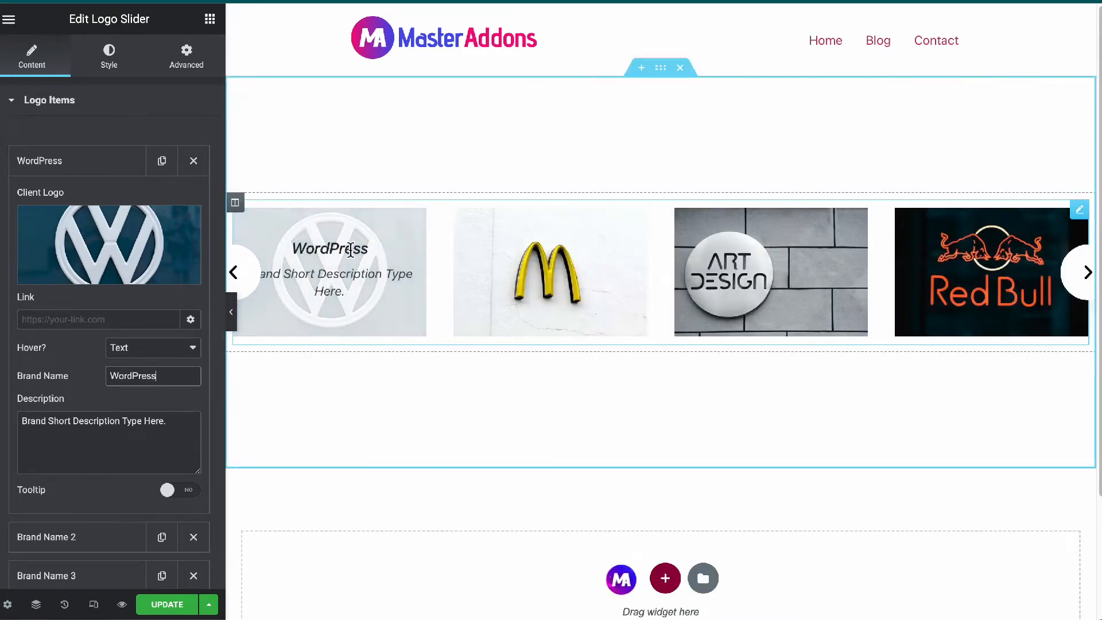
Replace the first logo item's description with "WordPress is a super CMS system"
{"action": "triple_click", "coordinate": [147, 419]}
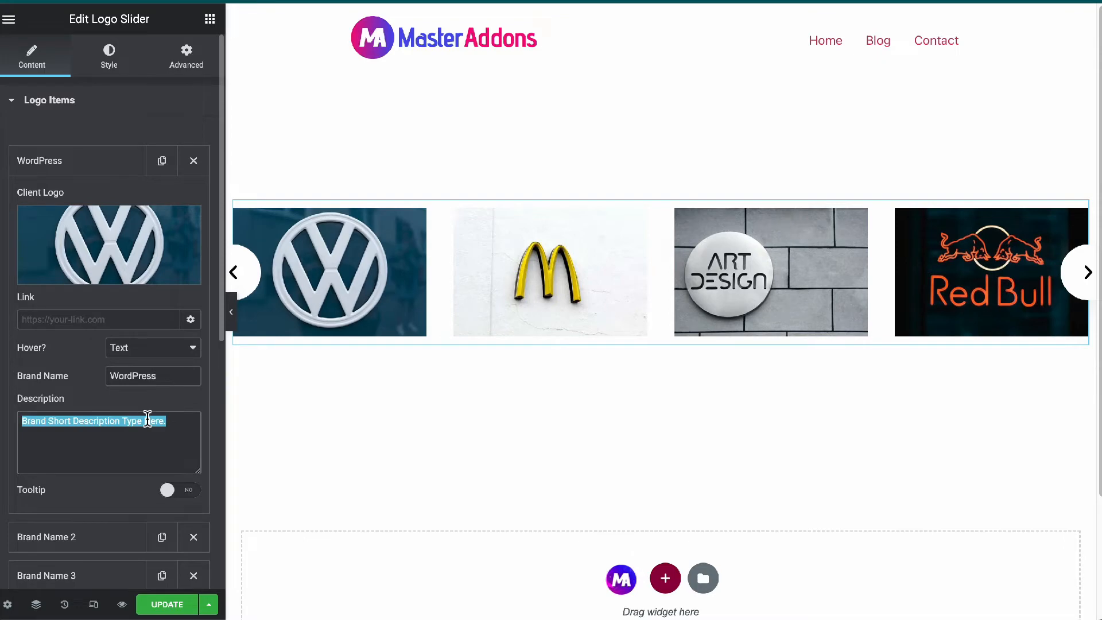
{"action": "type", "text": "WordPress is "}
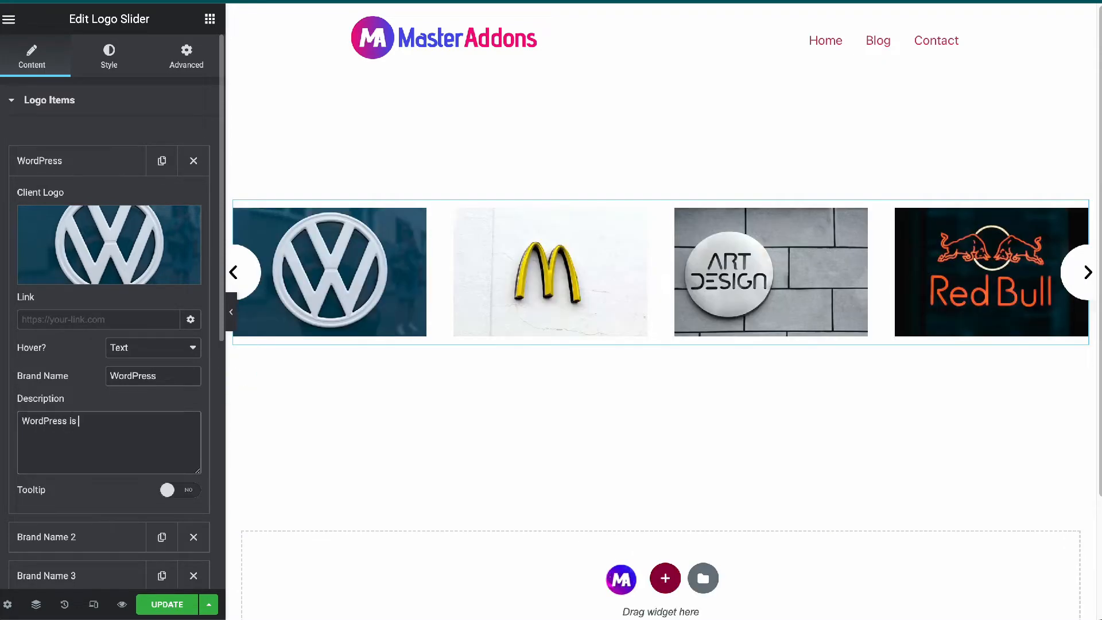
{"action": "type", "text": "a super CMS system"}
{"action": "mouse_move", "coordinate": [351, 294]}
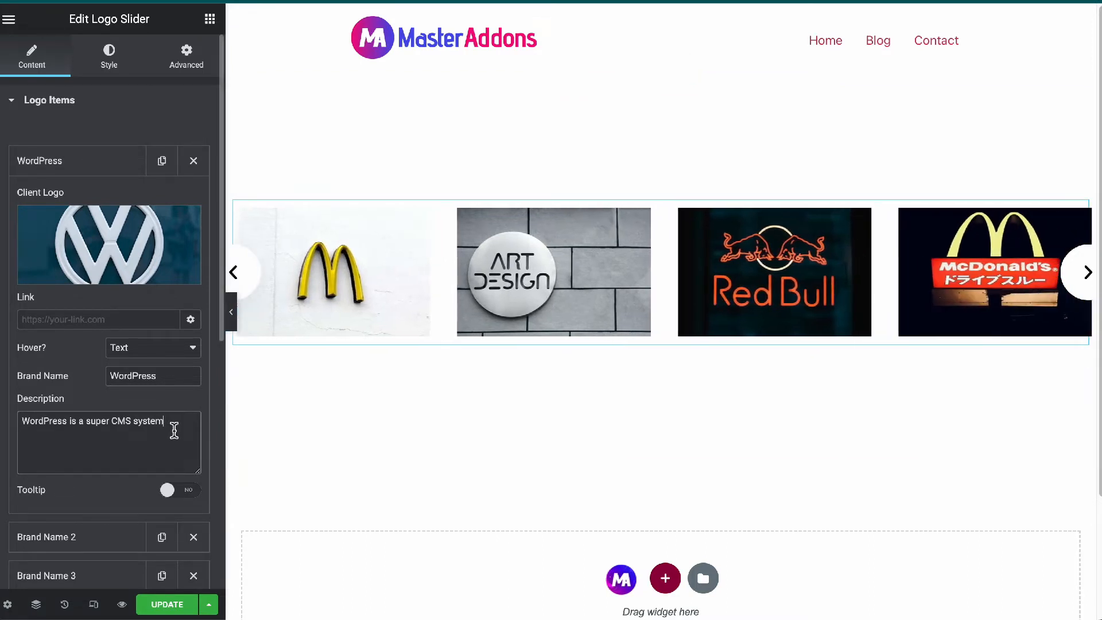
Preview the logo slider without the editing panel, going back to the Volkswagen slide, and restore the panel
{"action": "left_click", "coordinate": [233, 322]}
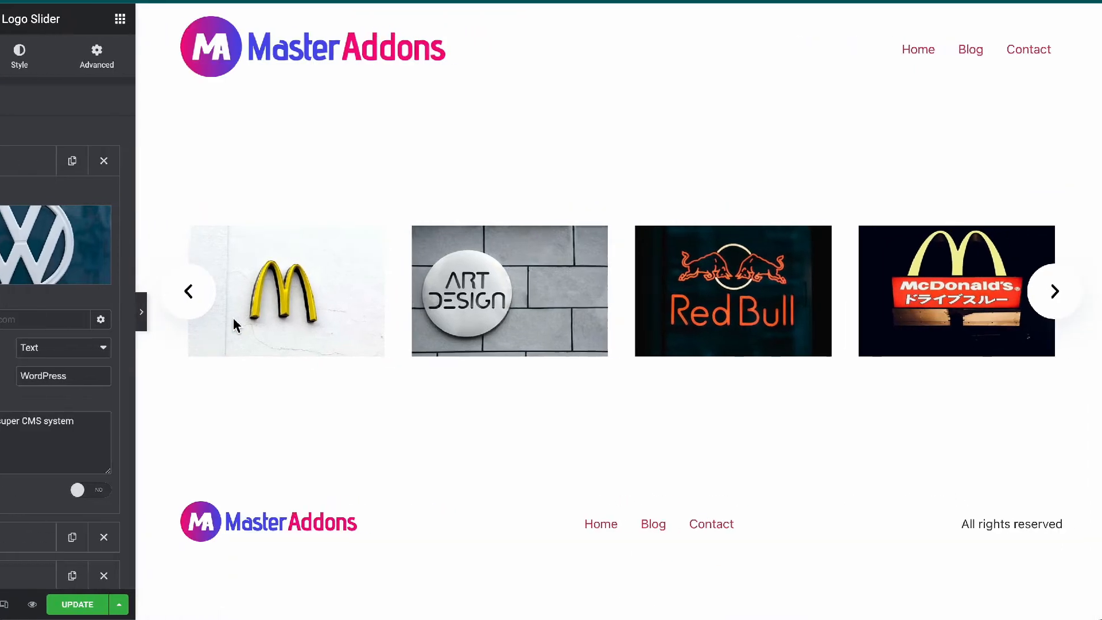
{"action": "left_click", "coordinate": [118, 291]}
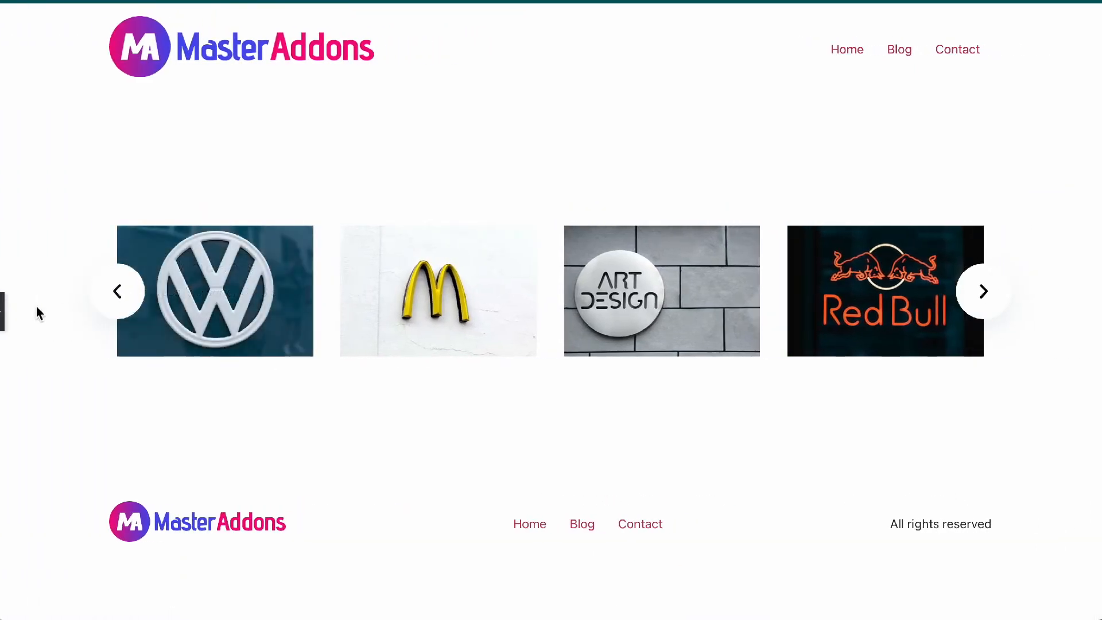
{"action": "left_click", "coordinate": [3, 320]}
Enable the tooltip for the WordPress logo item
{"action": "scroll", "coordinate": [132, 499], "scroll_direction": "down", "scroll_amount": 3}
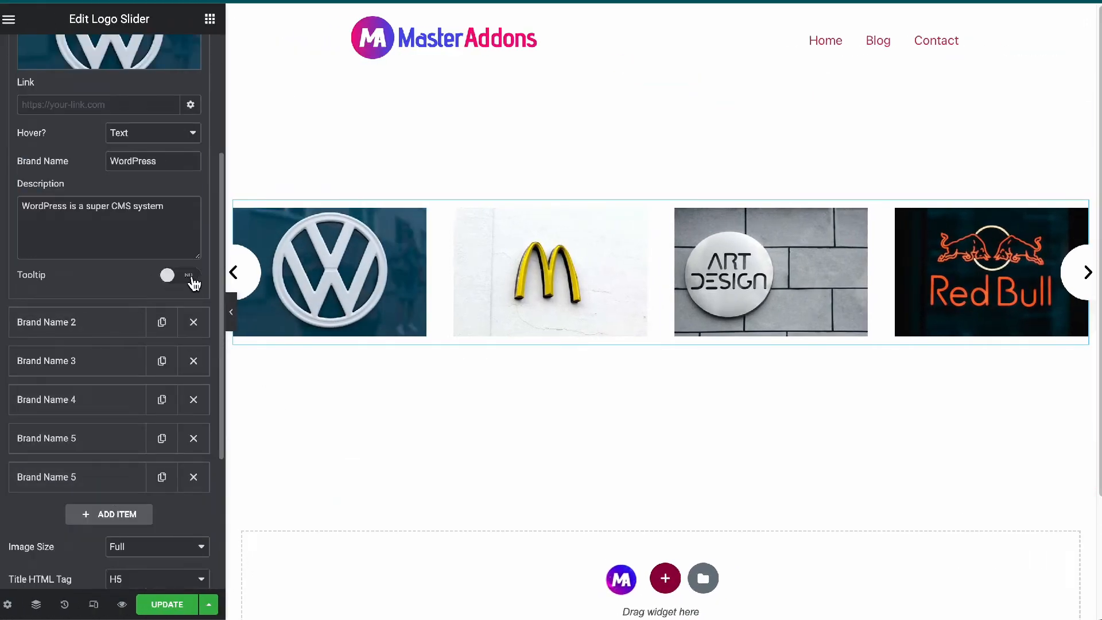
{"action": "scroll", "coordinate": [194, 282], "scroll_direction": "down", "scroll_amount": 2}
{"action": "scroll", "coordinate": [192, 303], "scroll_direction": "up", "scroll_amount": 1}
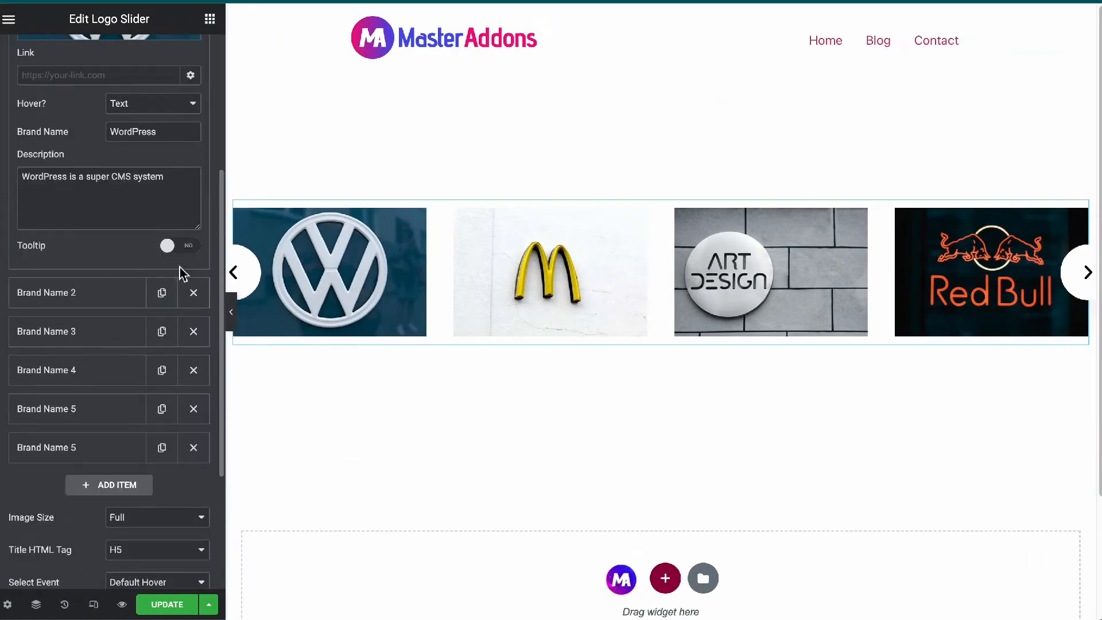
{"action": "left_click", "coordinate": [185, 247]}
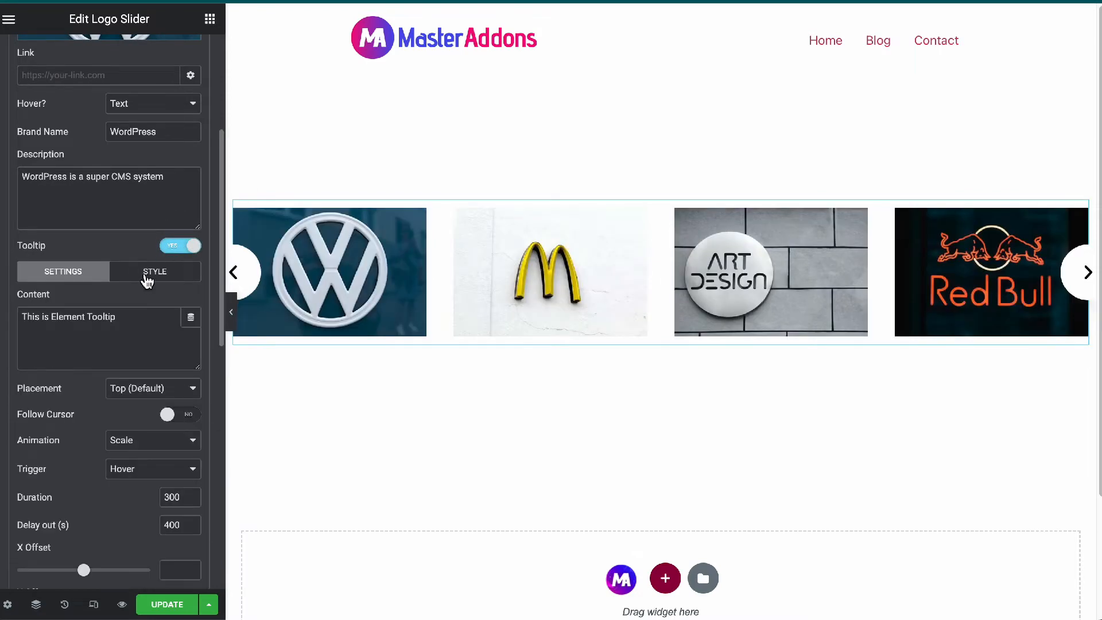
{"action": "mouse_move", "coordinate": [331, 241]}
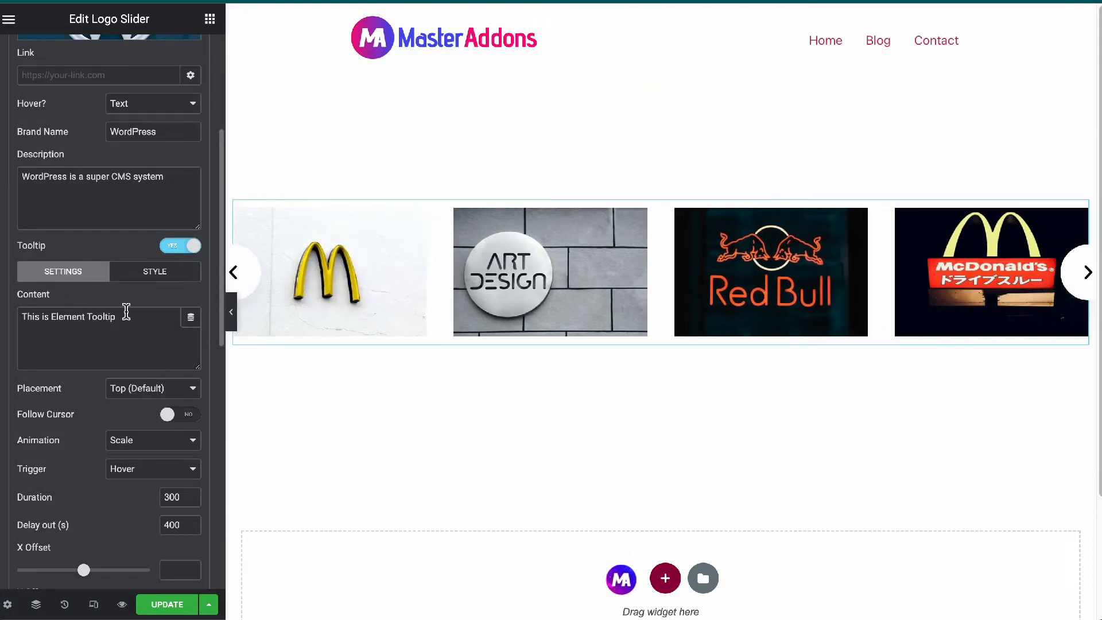
Set the WordPress item's tooltip maximum width to 499 px and preview the tooltip on the Volkswagen slide
{"action": "left_click", "coordinate": [155, 274]}
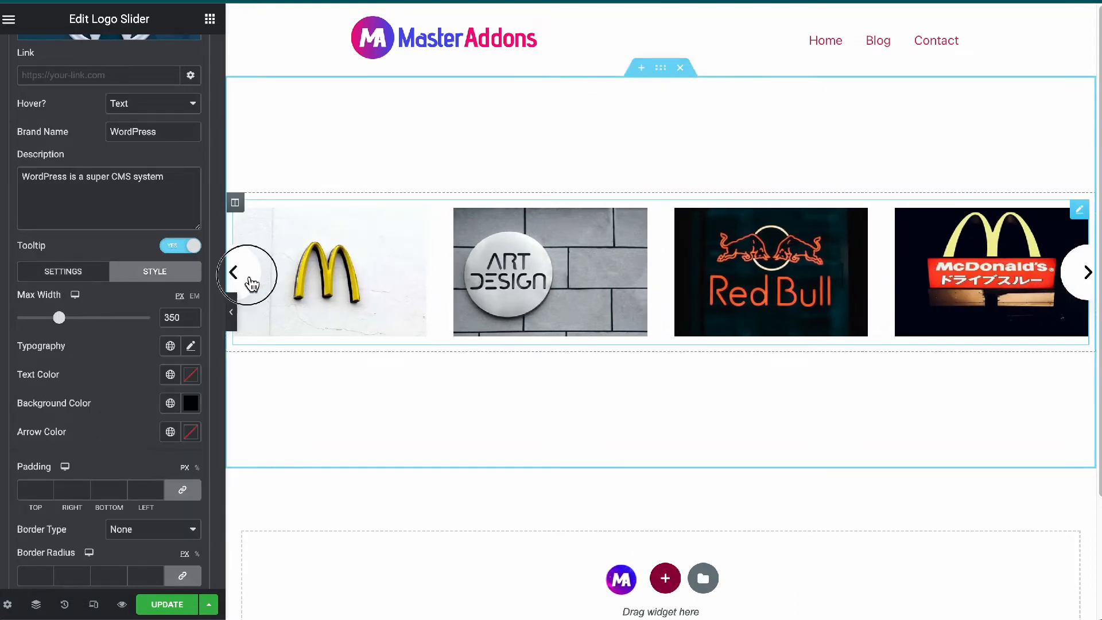
{"action": "left_click", "coordinate": [252, 284]}
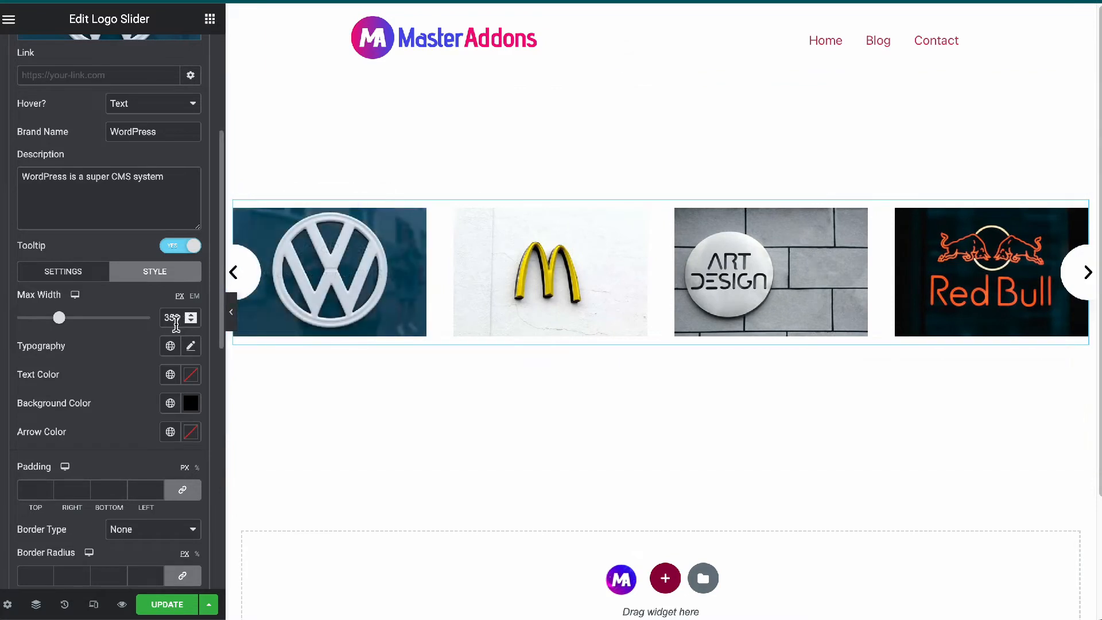
{"action": "left_click_drag", "start_coordinate": [59, 317], "coordinate": [80, 317]}
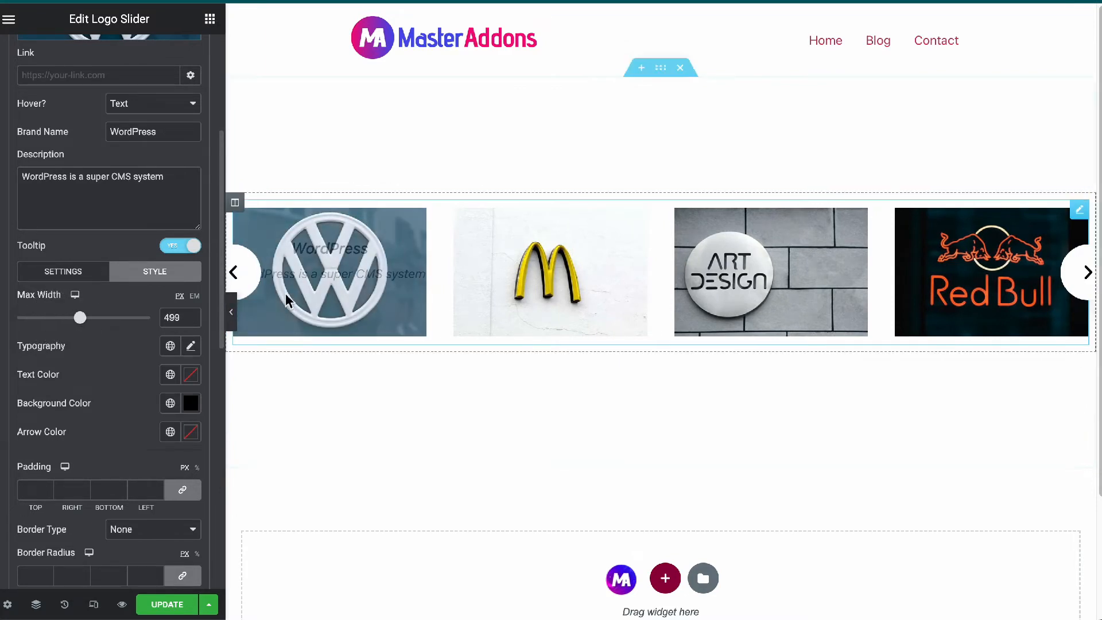
{"action": "mouse_move", "coordinate": [312, 292]}
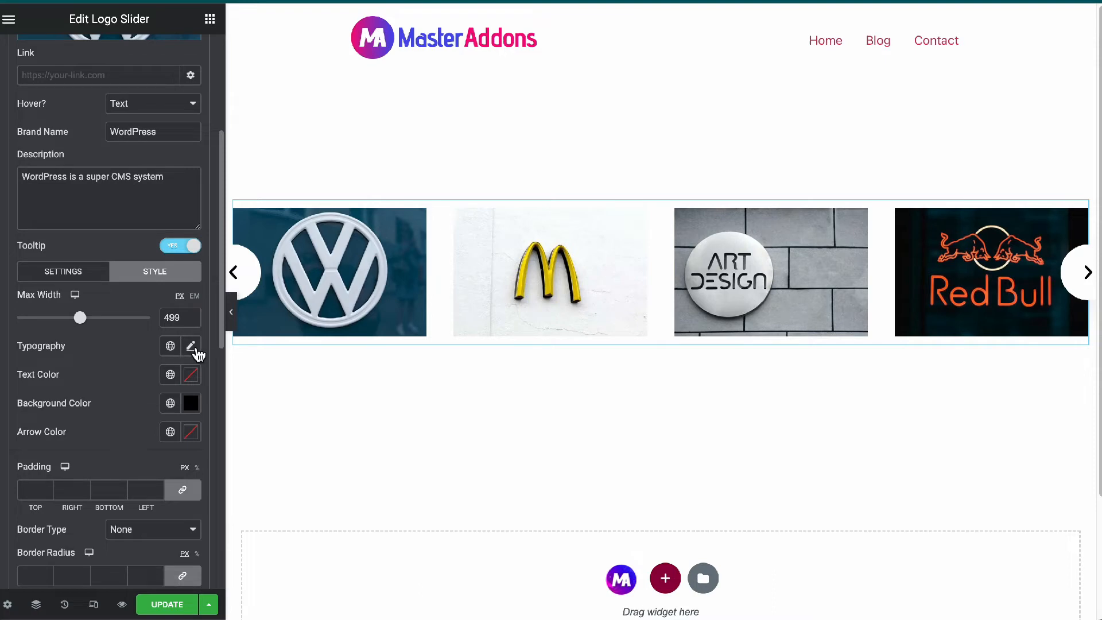
{"action": "mouse_move", "coordinate": [353, 208]}
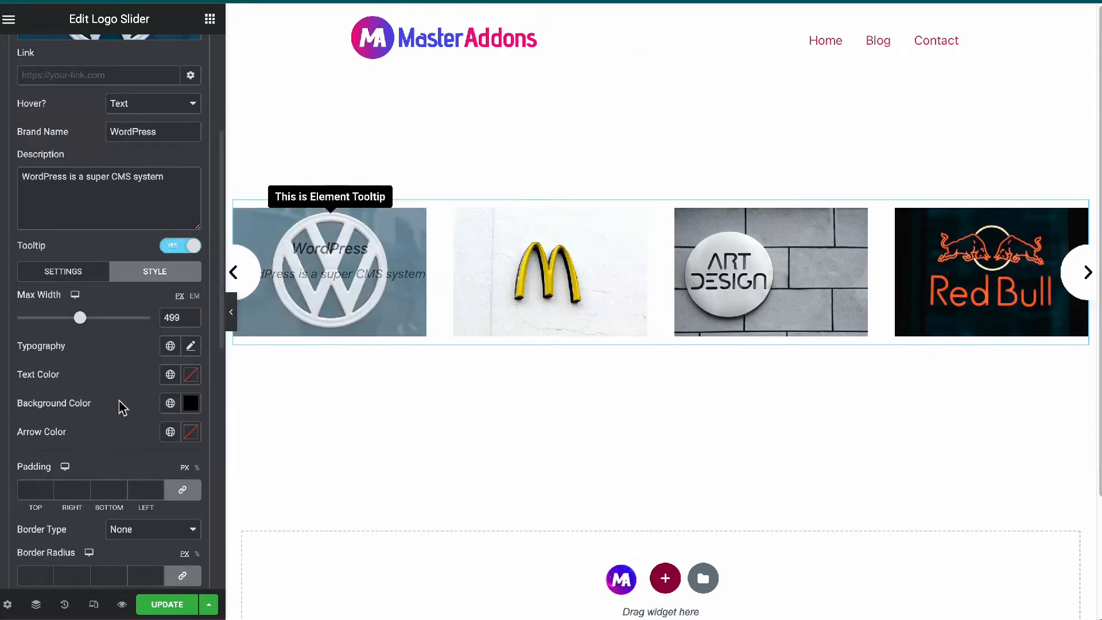
Set the WordPress item's tooltip placement to Right and preview it on the Volkswagen slide
{"action": "scroll", "coordinate": [86, 436], "scroll_direction": "down", "scroll_amount": 10}
{"action": "scroll", "coordinate": [119, 241], "scroll_direction": "up", "scroll_amount": 10}
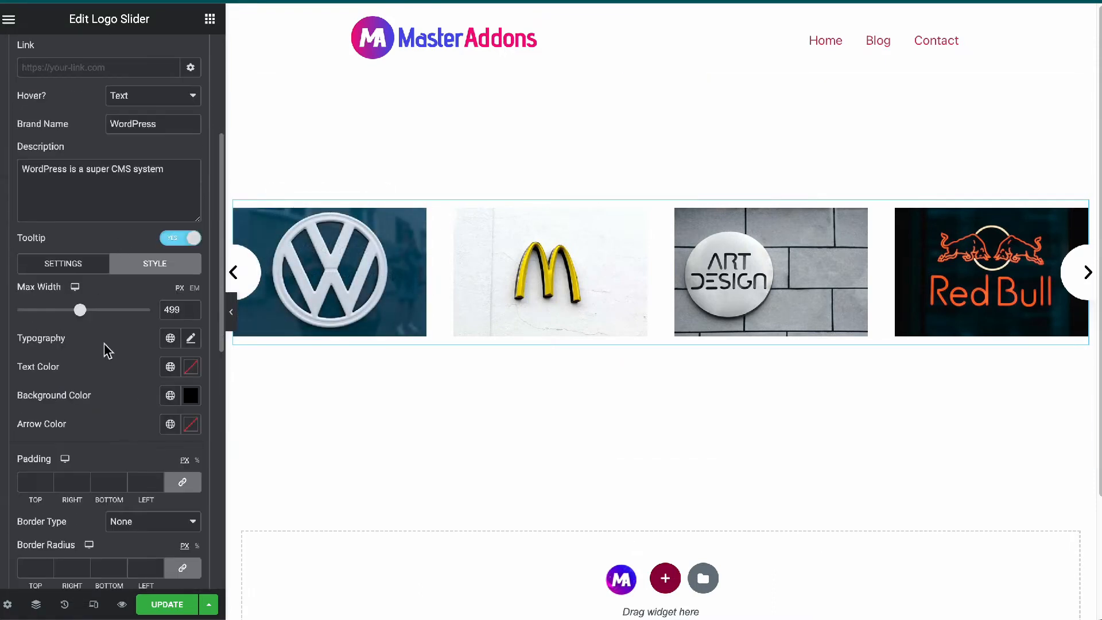
{"action": "scroll", "coordinate": [104, 396], "scroll_direction": "down", "scroll_amount": 3}
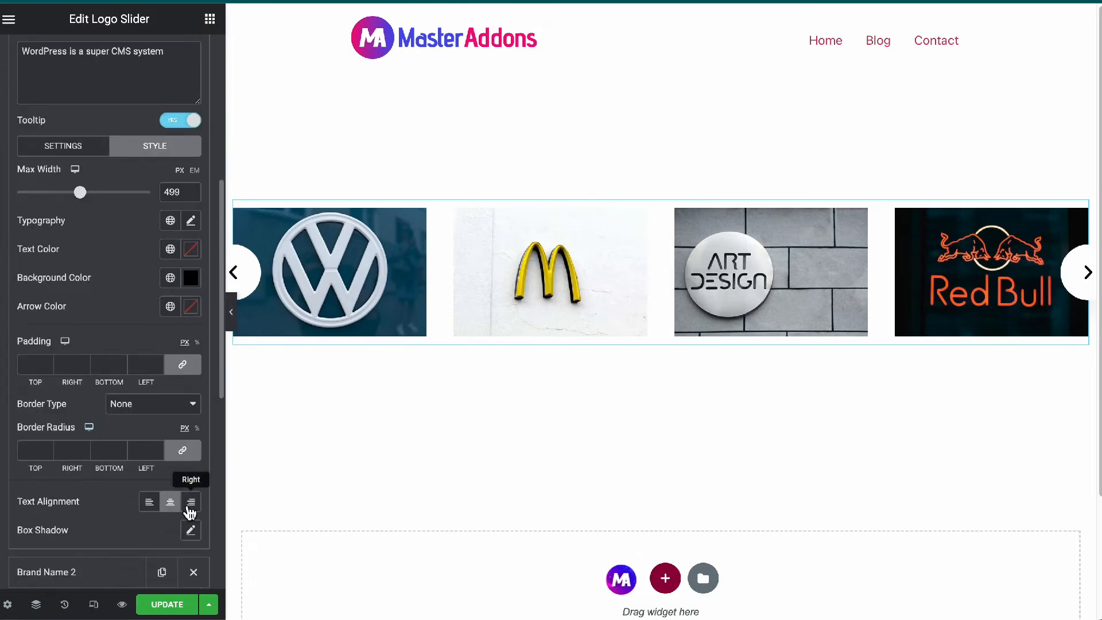
{"action": "scroll", "coordinate": [109, 390], "scroll_direction": "up", "scroll_amount": 9}
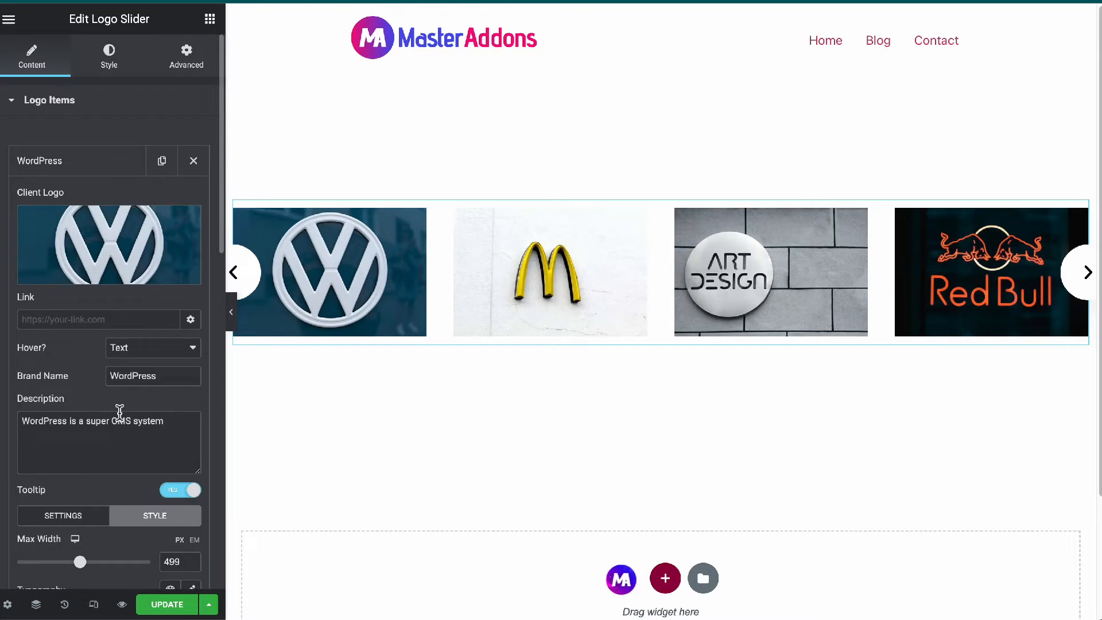
{"action": "left_click", "coordinate": [41, 523]}
{"action": "scroll", "coordinate": [141, 384], "scroll_direction": "down", "scroll_amount": 8}
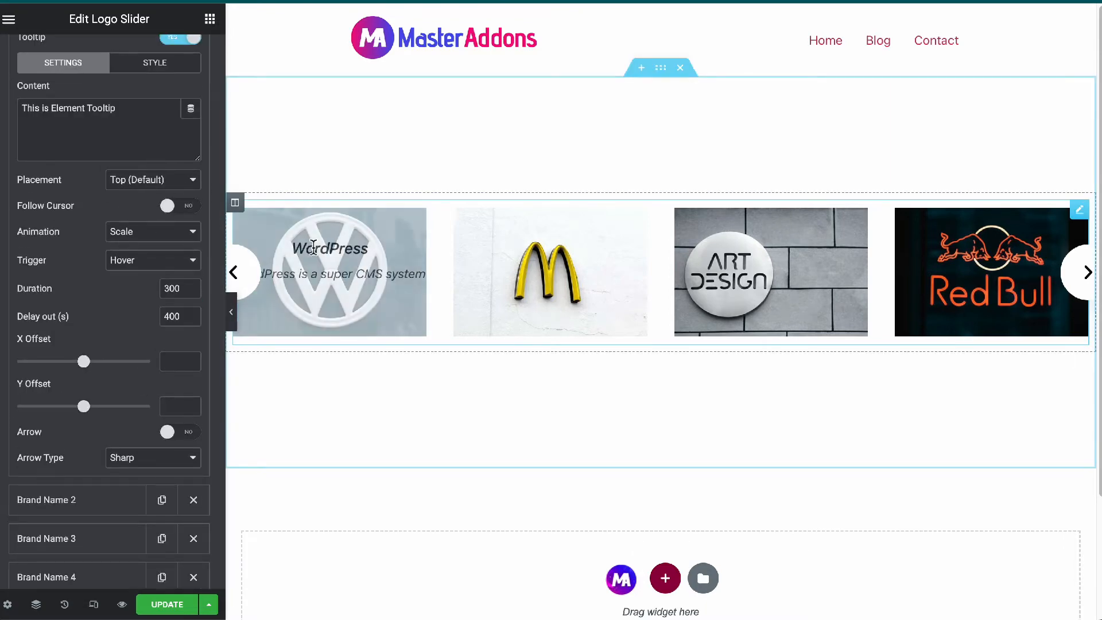
{"action": "mouse_move", "coordinate": [314, 244]}
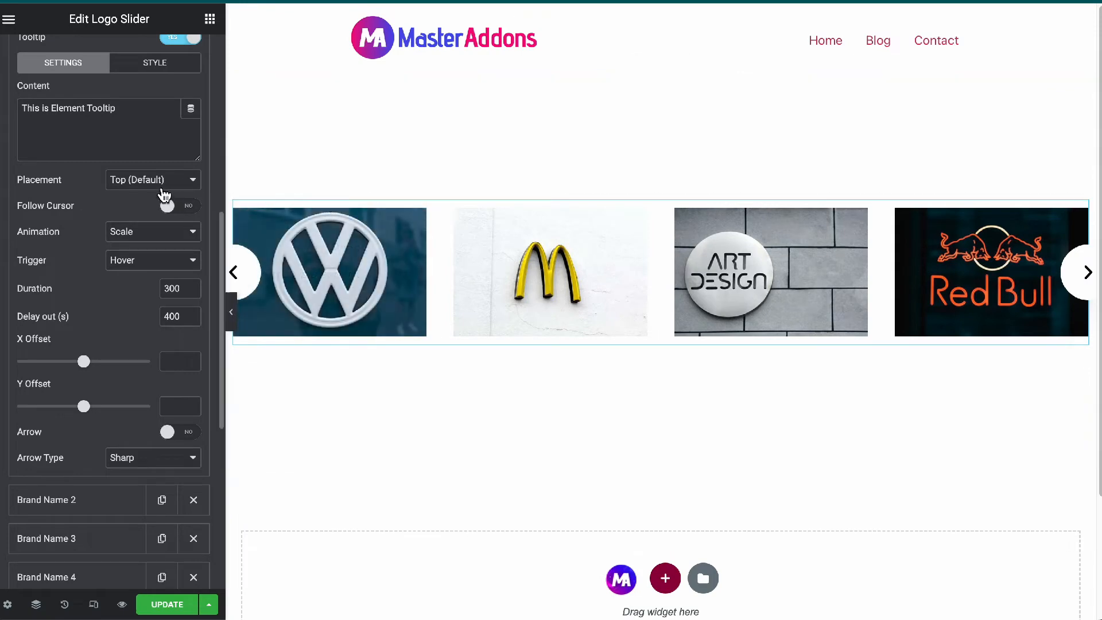
{"action": "left_click", "coordinate": [192, 181]}
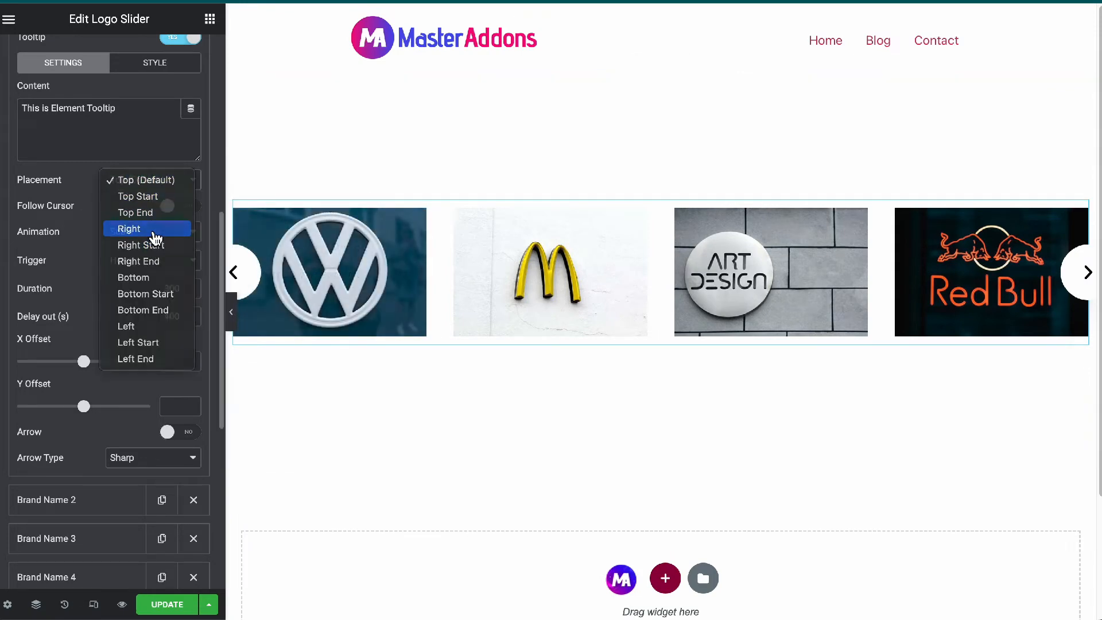
{"action": "left_click", "coordinate": [156, 232]}
{"action": "mouse_move", "coordinate": [367, 267]}
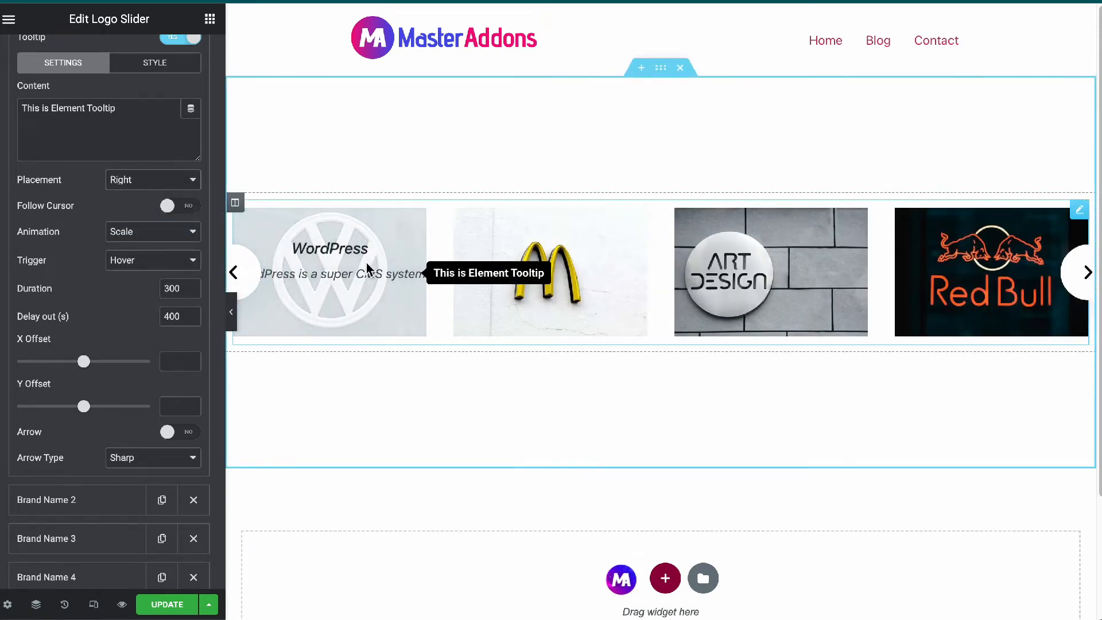
Set the tooltip animation to Fade and go back to the Volkswagen slide to preview it
{"action": "left_click", "coordinate": [140, 233]}
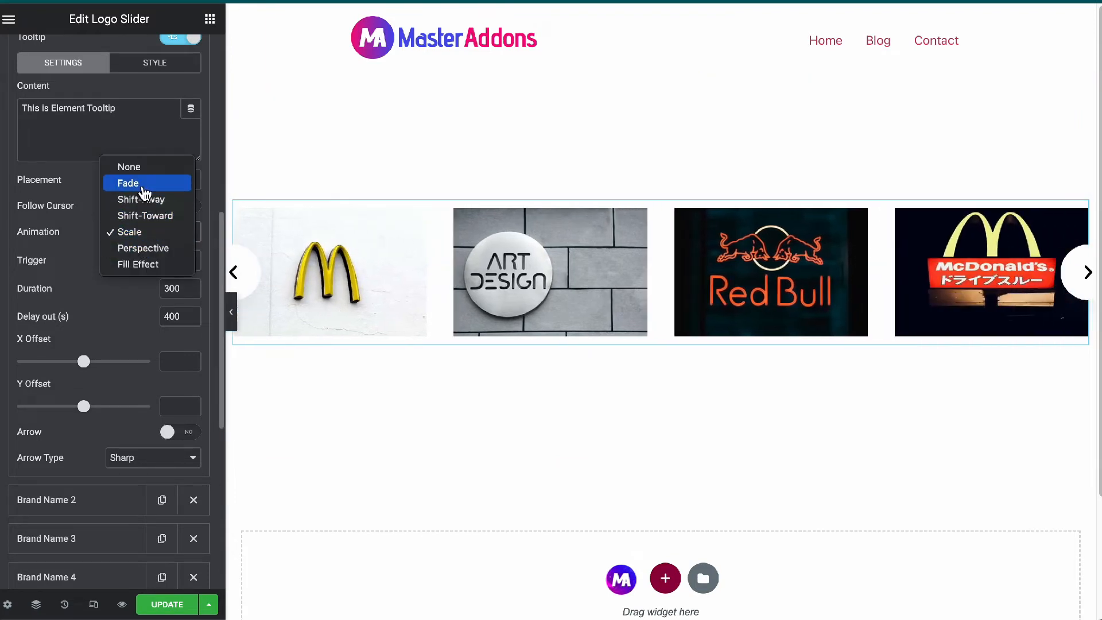
{"action": "left_click", "coordinate": [128, 183]}
{"action": "left_click", "coordinate": [240, 285]}
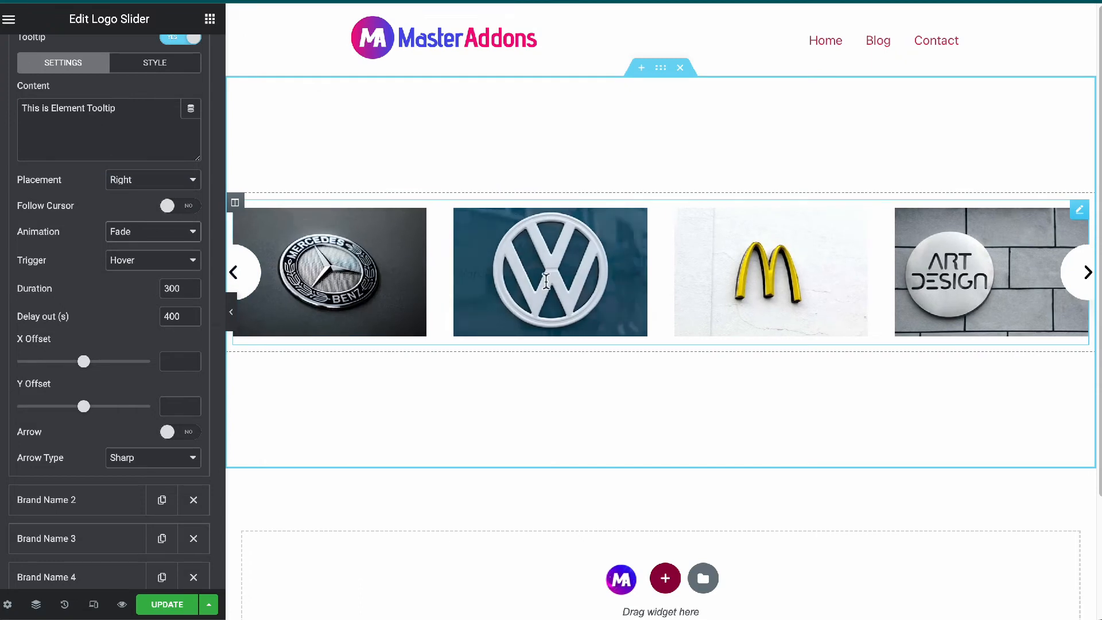
{"action": "mouse_move", "coordinate": [478, 280]}
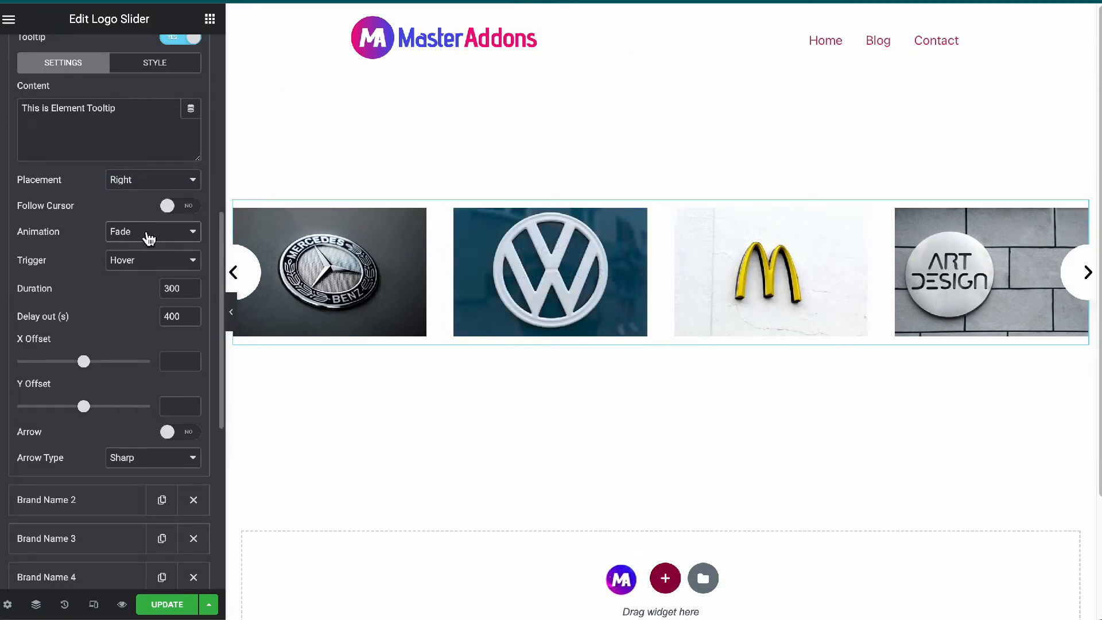
Change the tooltip animation to Shift-Away and preview the tooltip on the Volkswagen slide
{"action": "left_click", "coordinate": [149, 238]}
{"action": "left_click", "coordinate": [165, 253]}
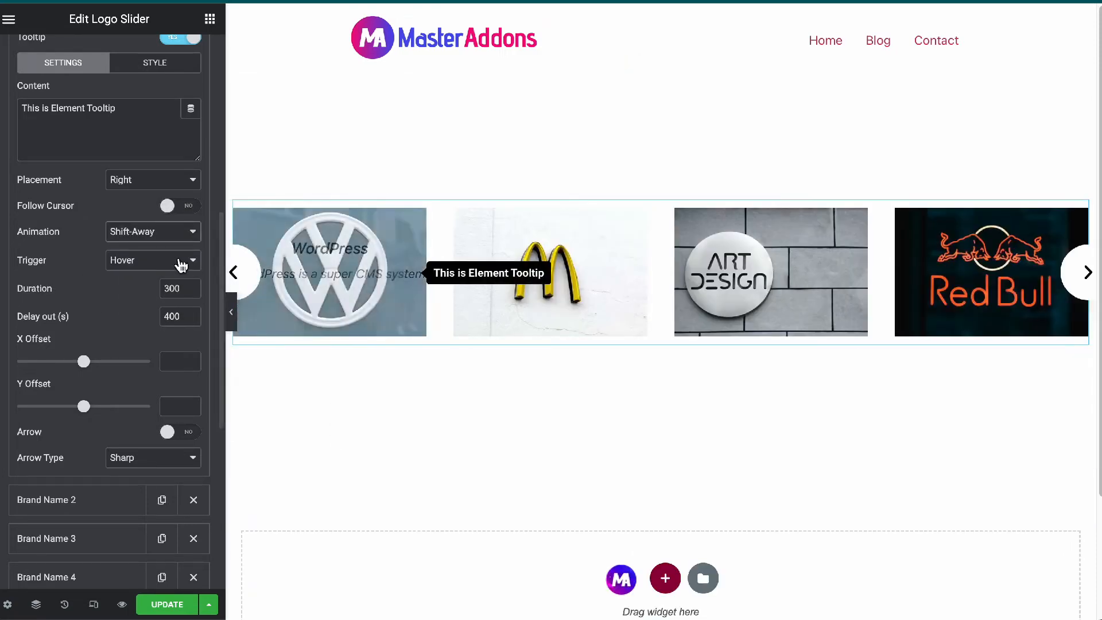
{"action": "scroll", "coordinate": [135, 283], "scroll_direction": "up", "scroll_amount": 2}
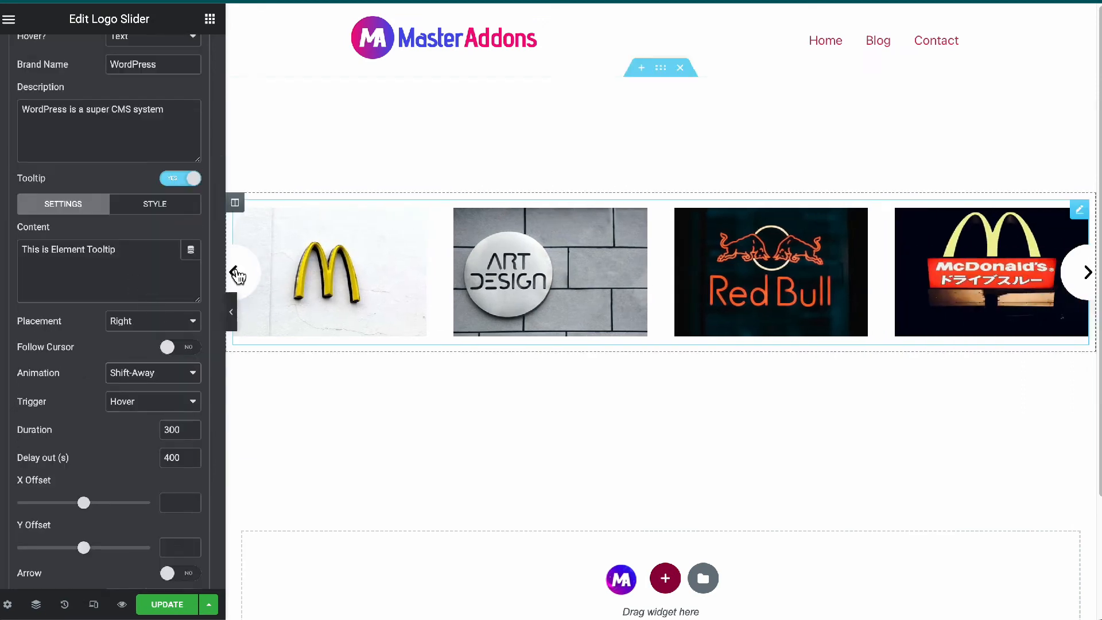
{"action": "scroll", "coordinate": [100, 280], "scroll_direction": "up", "scroll_amount": 1}
{"action": "scroll", "coordinate": [122, 302], "scroll_direction": "up", "scroll_amount": 4}
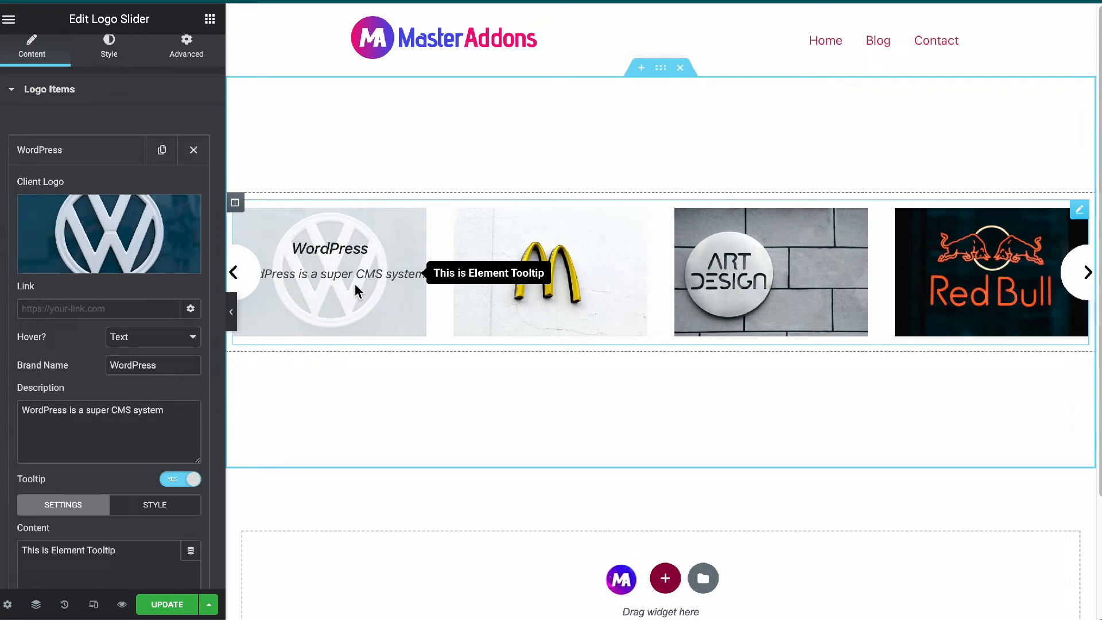
{"action": "scroll", "coordinate": [123, 296], "scroll_direction": "down", "scroll_amount": 2}
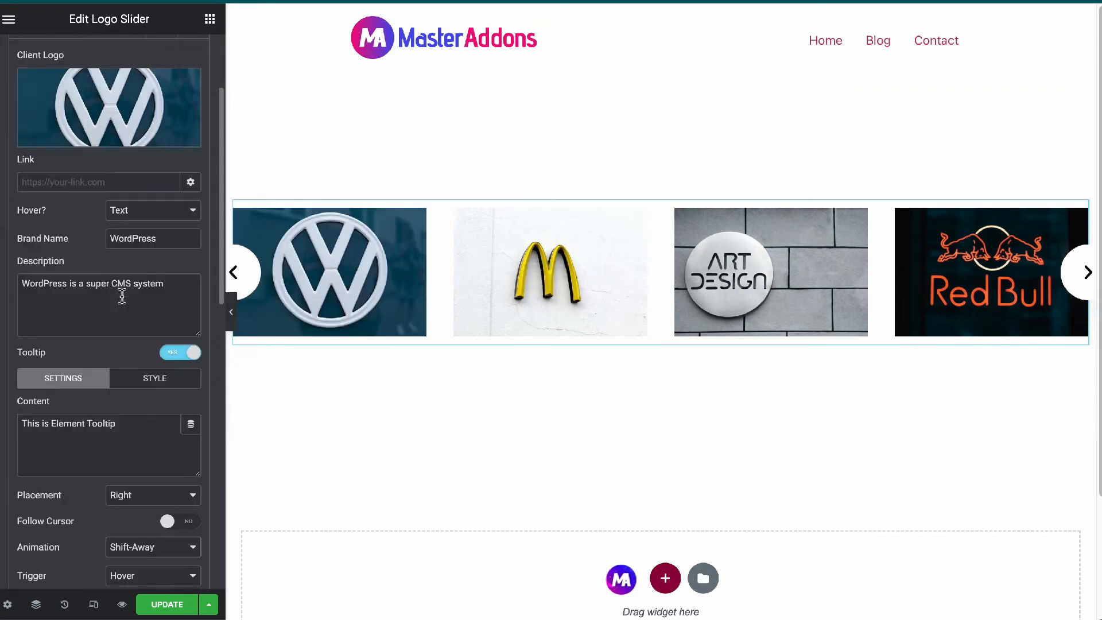
{"action": "scroll", "coordinate": [144, 281], "scroll_direction": "down", "scroll_amount": 10}
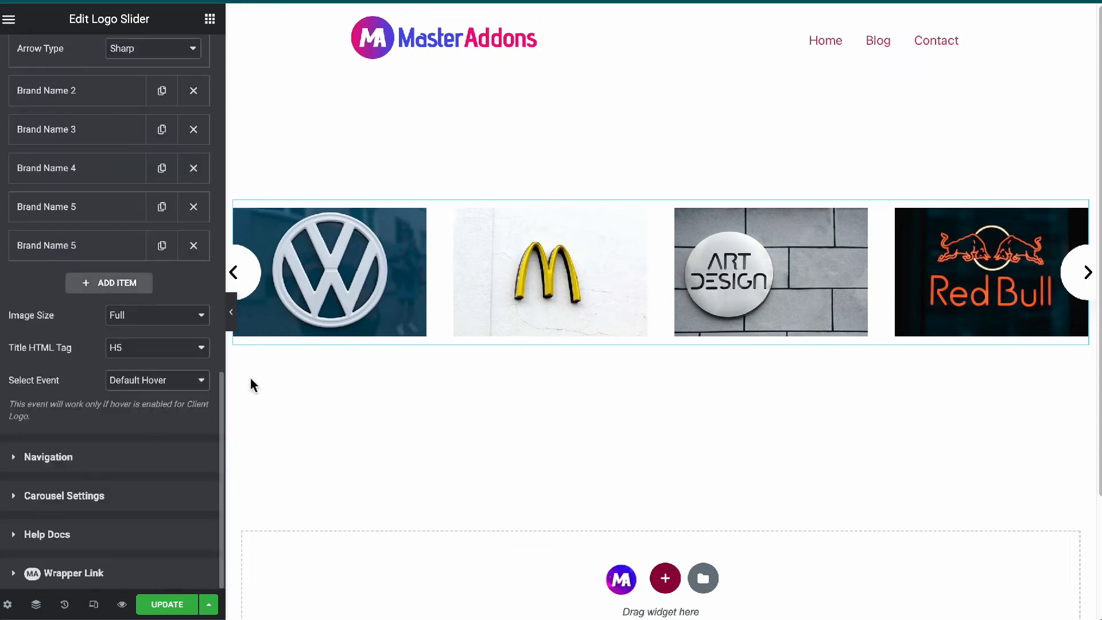
{"action": "left_click", "coordinate": [295, 274]}
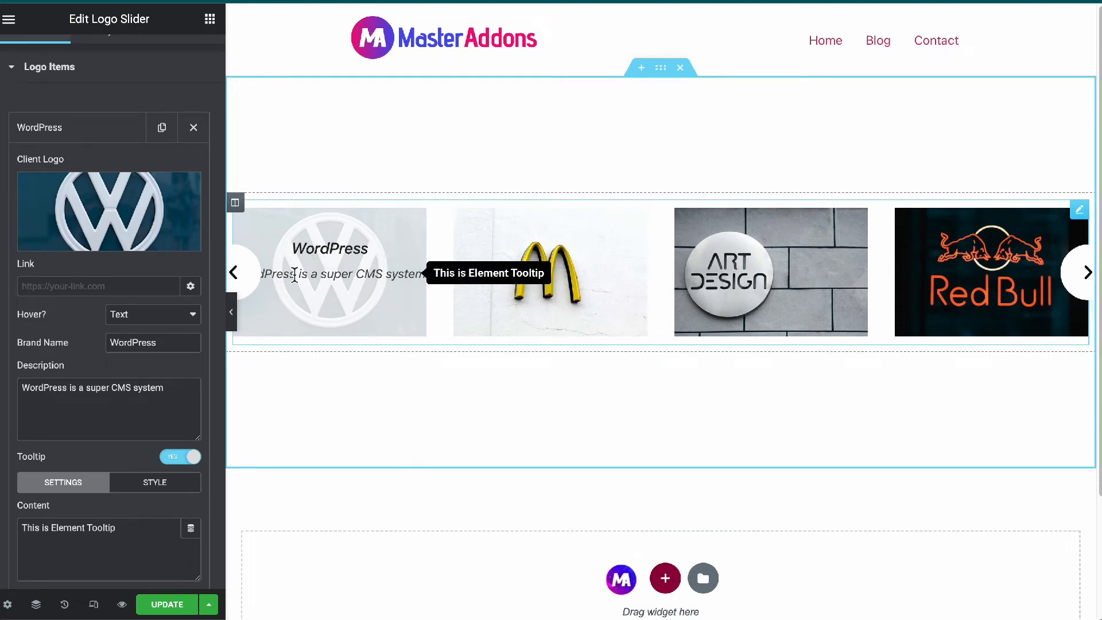
Collapse the WordPress logo item and review the title HTML tag options without changing the tag
{"action": "left_click", "coordinate": [98, 132]}
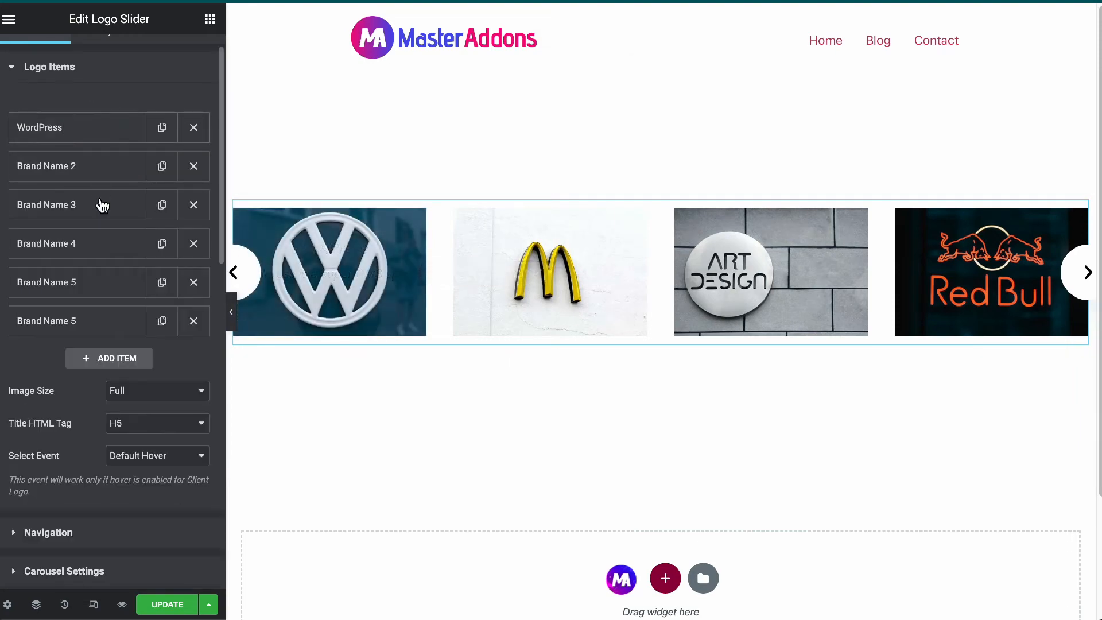
{"action": "scroll", "coordinate": [81, 327], "scroll_direction": "down", "scroll_amount": 1}
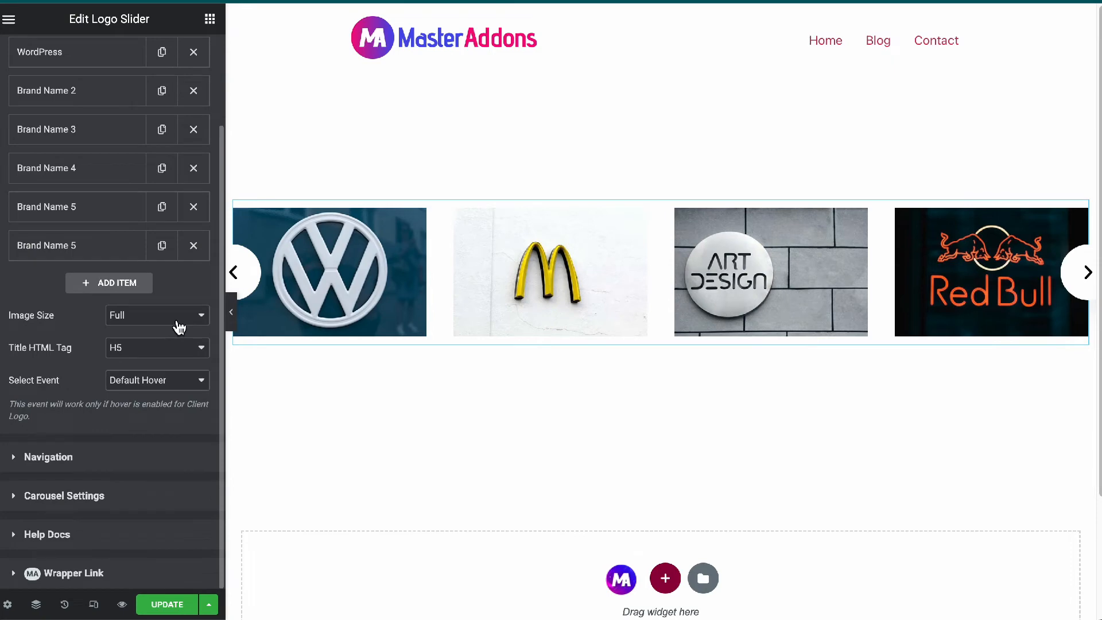
{"action": "left_click", "coordinate": [176, 361]}
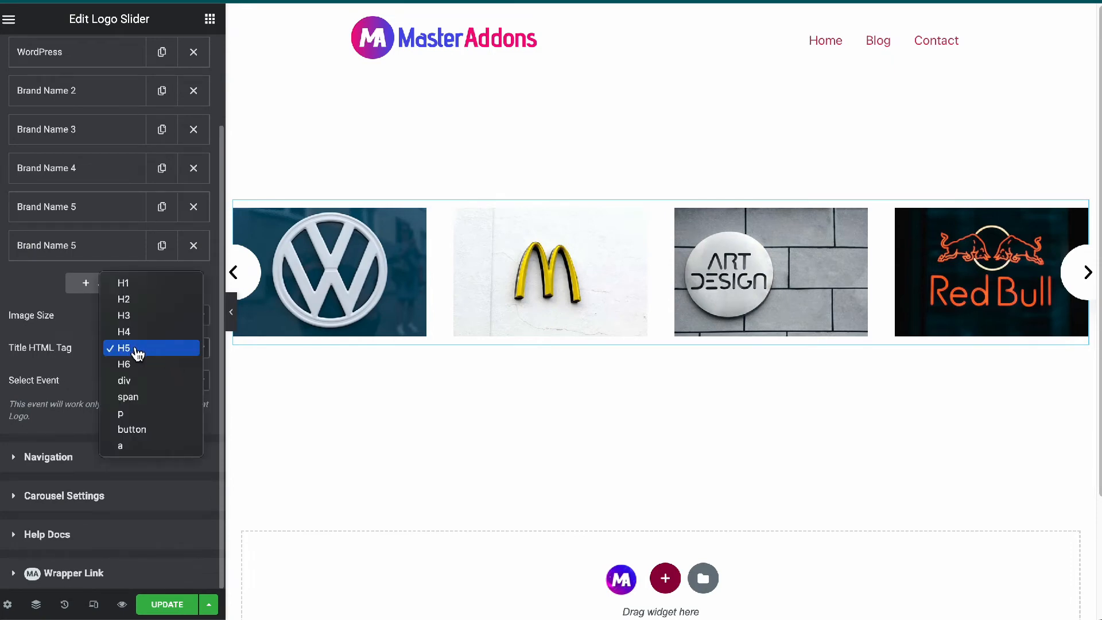
{"action": "left_click", "coordinate": [47, 331]}
{"action": "scroll", "coordinate": [79, 517], "scroll_direction": "up", "scroll_amount": 2}
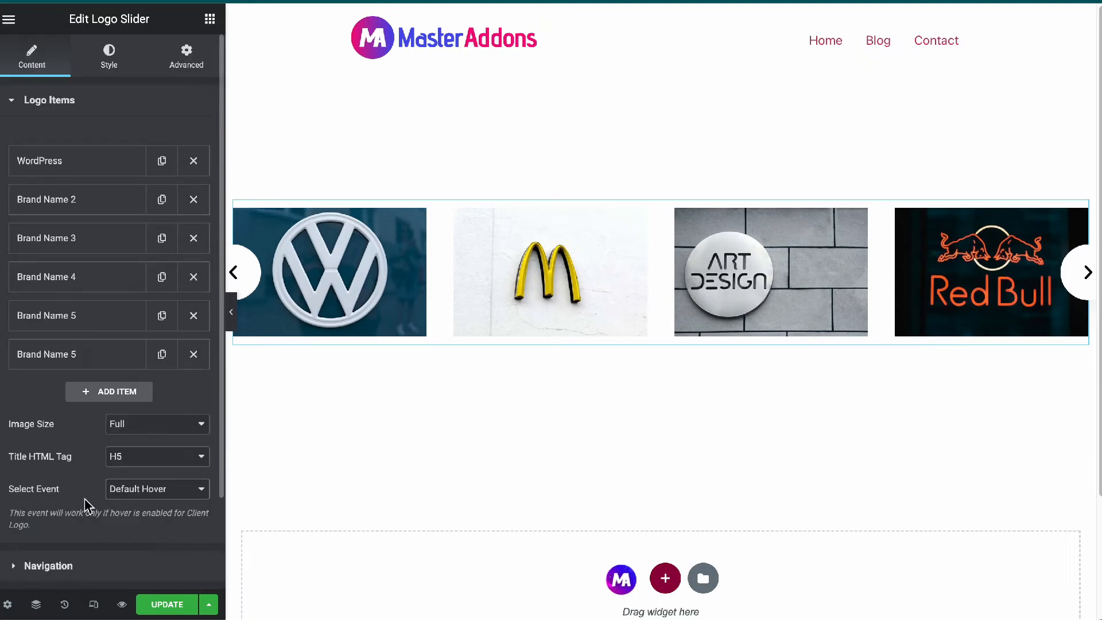
Set the slider's hover event to Icon Click and reveal the Volkswagen logo's text through its eye icon
{"action": "left_click", "coordinate": [143, 493]}
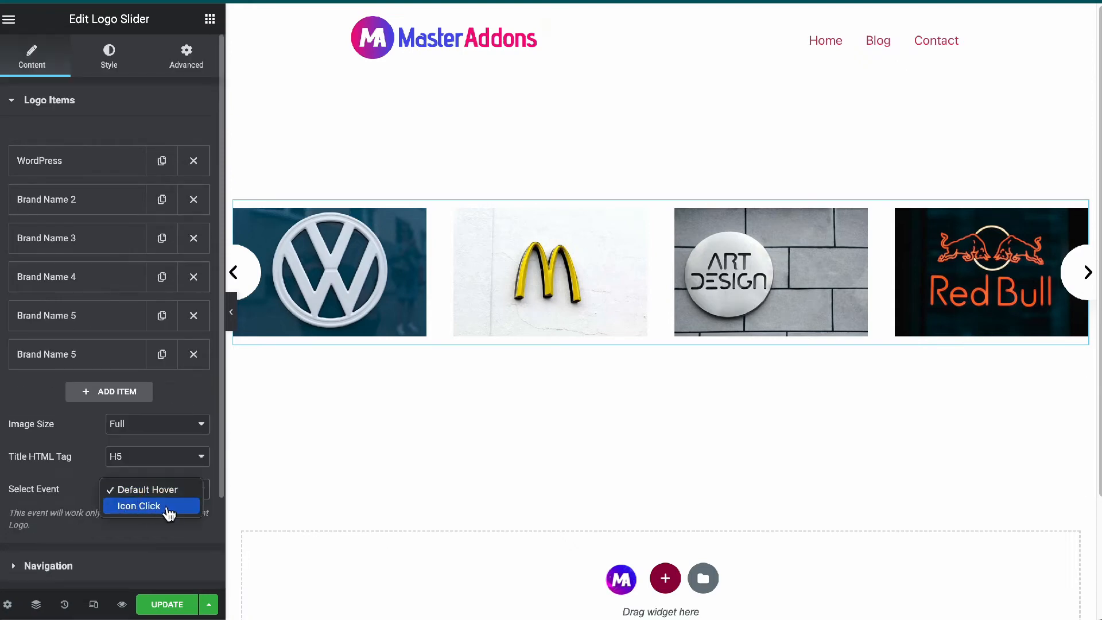
{"action": "left_click", "coordinate": [171, 506]}
{"action": "left_click", "coordinate": [168, 494]}
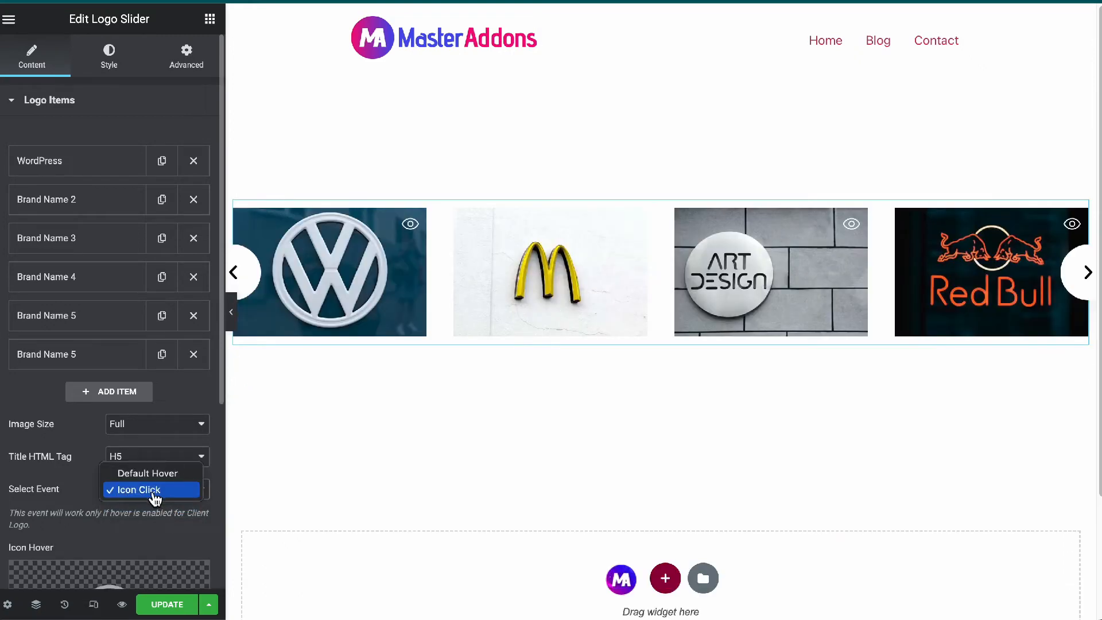
{"action": "left_click", "coordinate": [29, 496]}
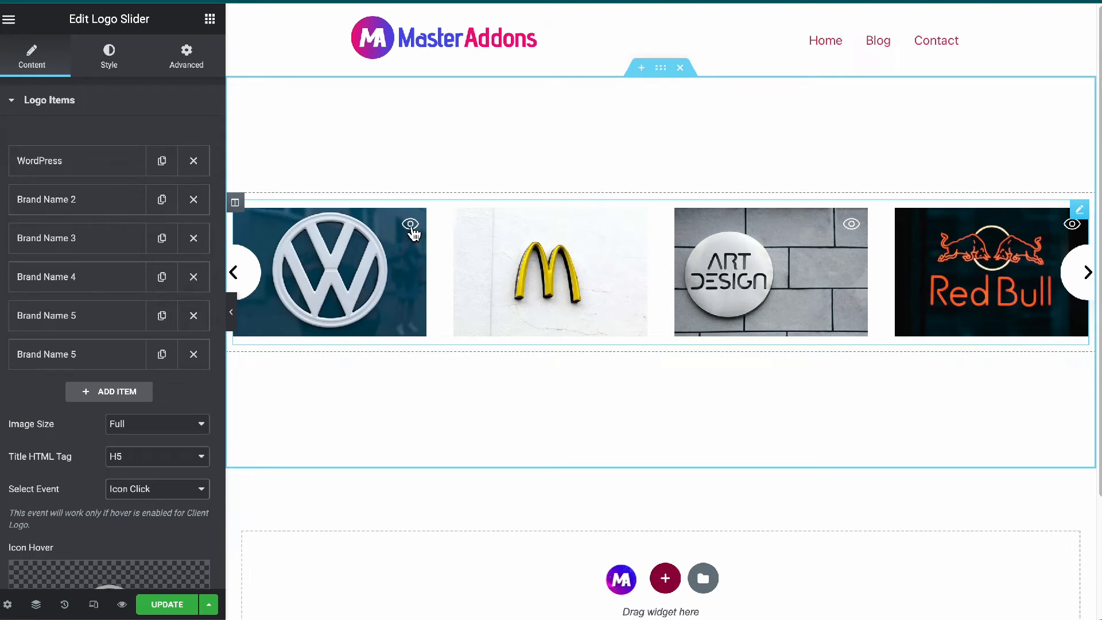
{"action": "left_click", "coordinate": [410, 229]}
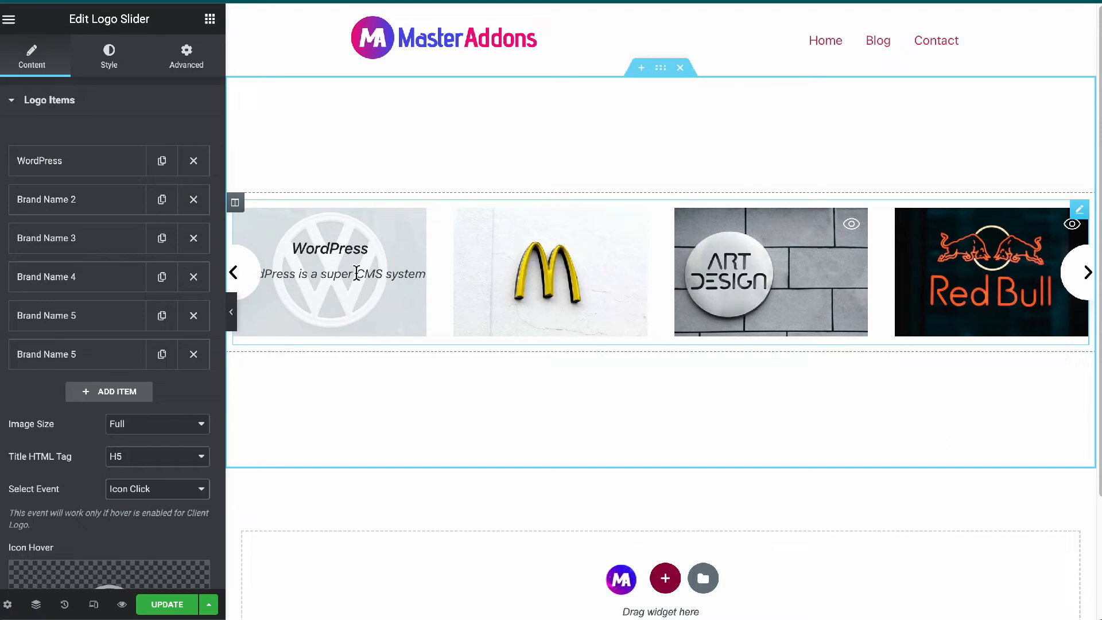
Set the slider's hover event back to Default Hover
{"action": "scroll", "coordinate": [144, 448], "scroll_direction": "down", "scroll_amount": 1}
{"action": "left_click", "coordinate": [151, 441]}
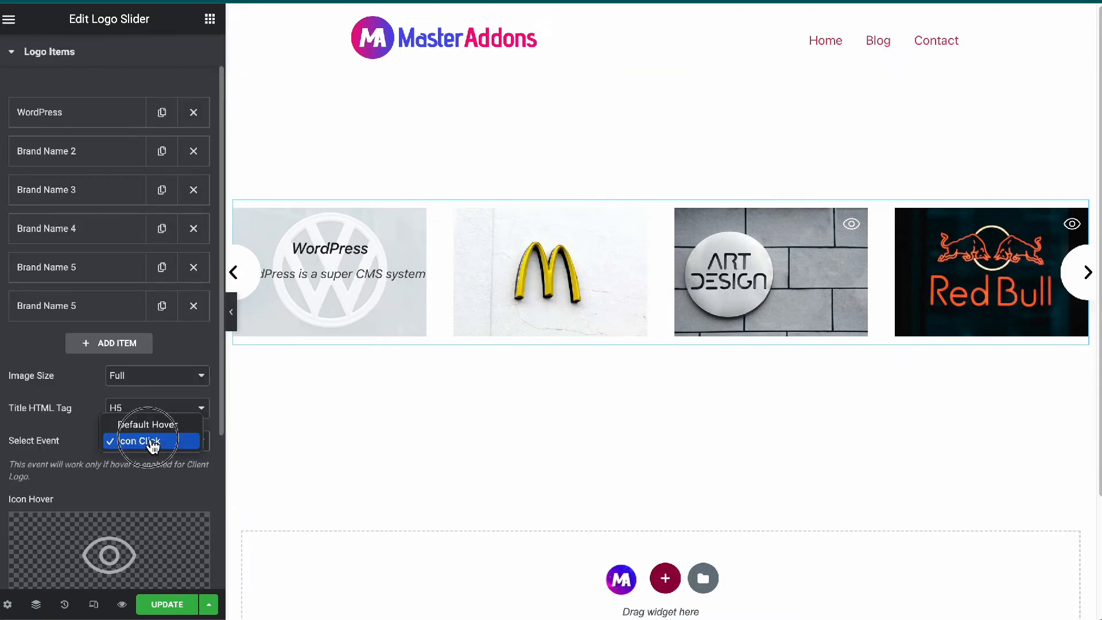
{"action": "left_click", "coordinate": [154, 424]}
Set the logo slider's navigation type to Progress
{"action": "scroll", "coordinate": [74, 427], "scroll_direction": "down", "scroll_amount": 1}
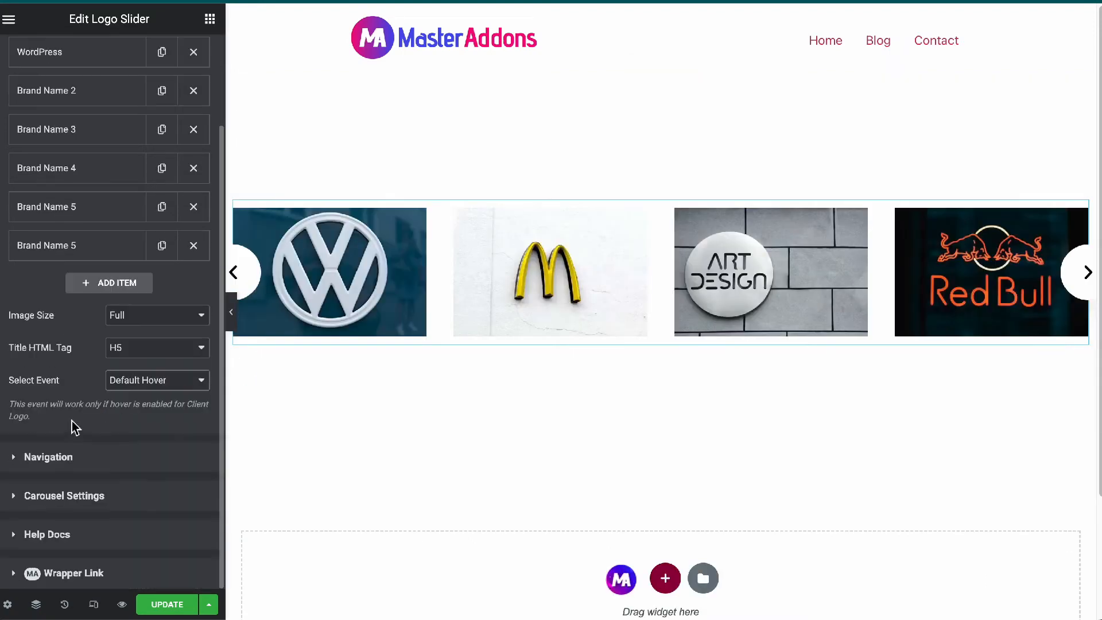
{"action": "left_click", "coordinate": [88, 456]}
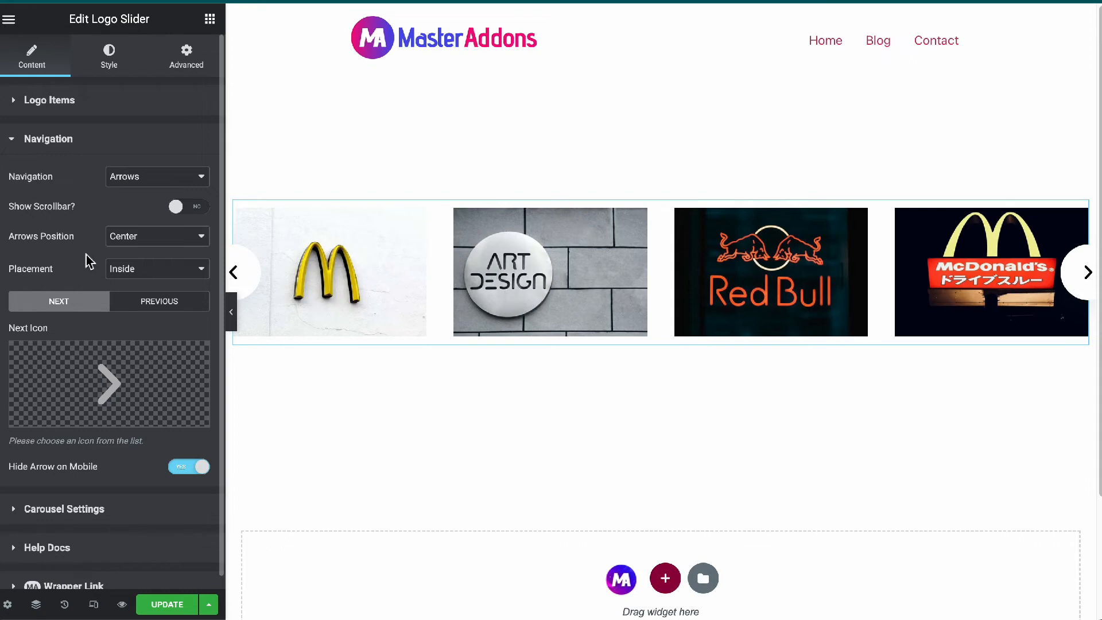
{"action": "left_click", "coordinate": [136, 177]}
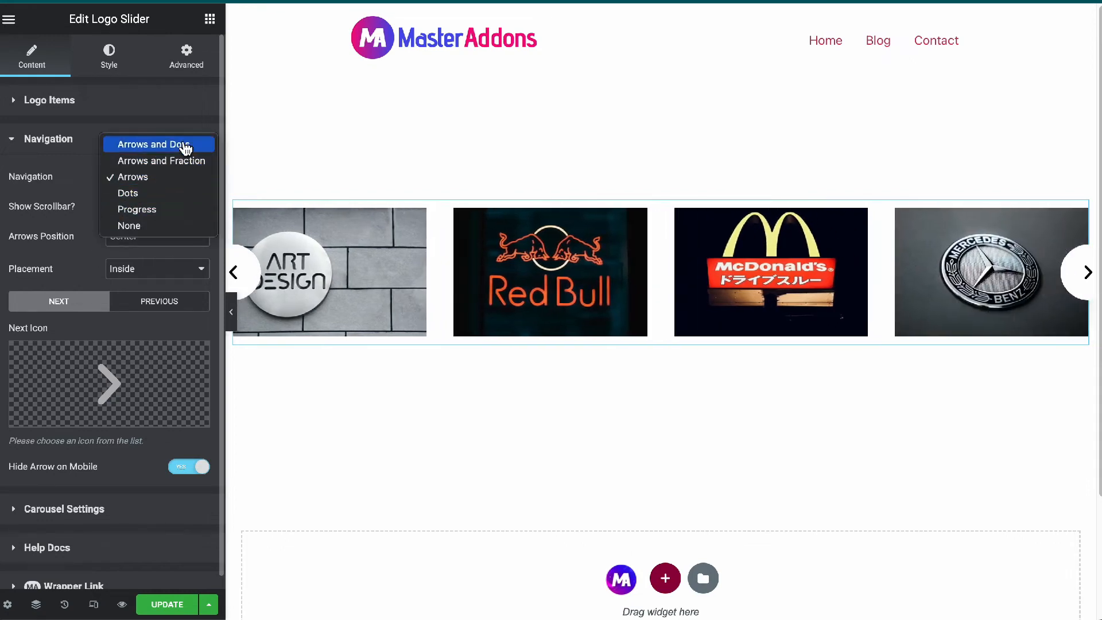
{"action": "left_click", "coordinate": [162, 216]}
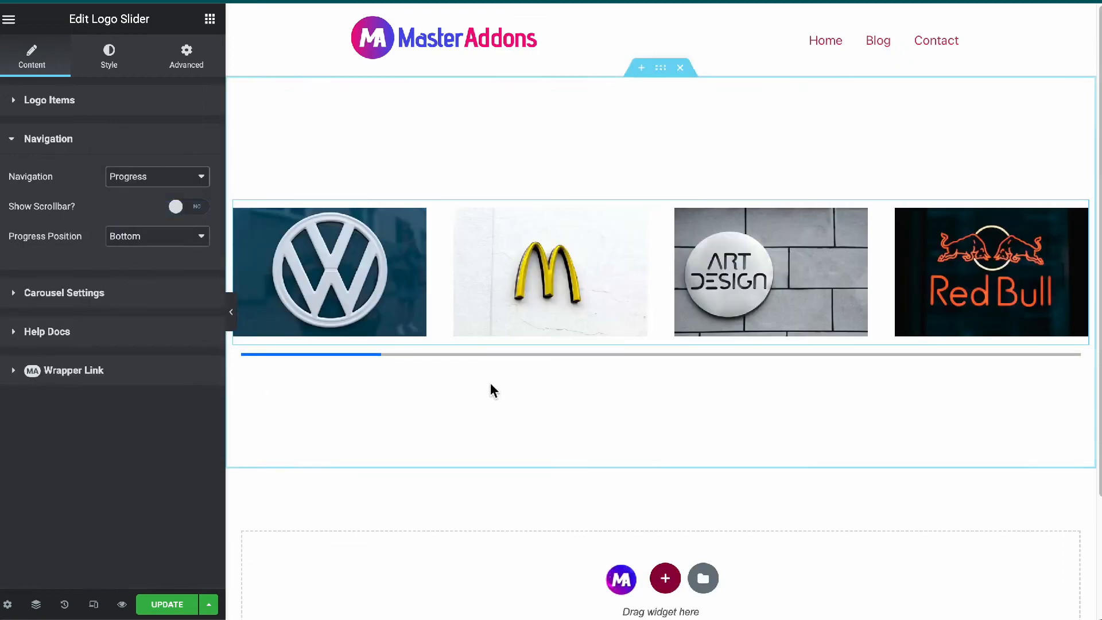
Try the Arrows navigation type on the logo slider, and set its navigation to Dots
{"action": "left_click", "coordinate": [136, 178]}
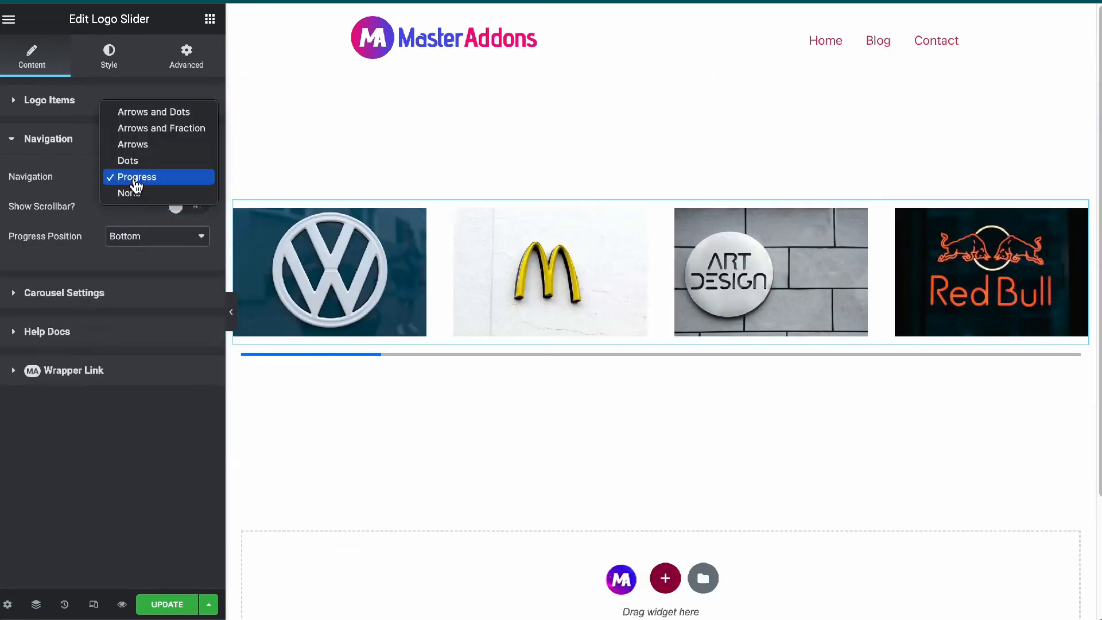
{"action": "left_click", "coordinate": [148, 144]}
{"action": "left_click", "coordinate": [132, 177]}
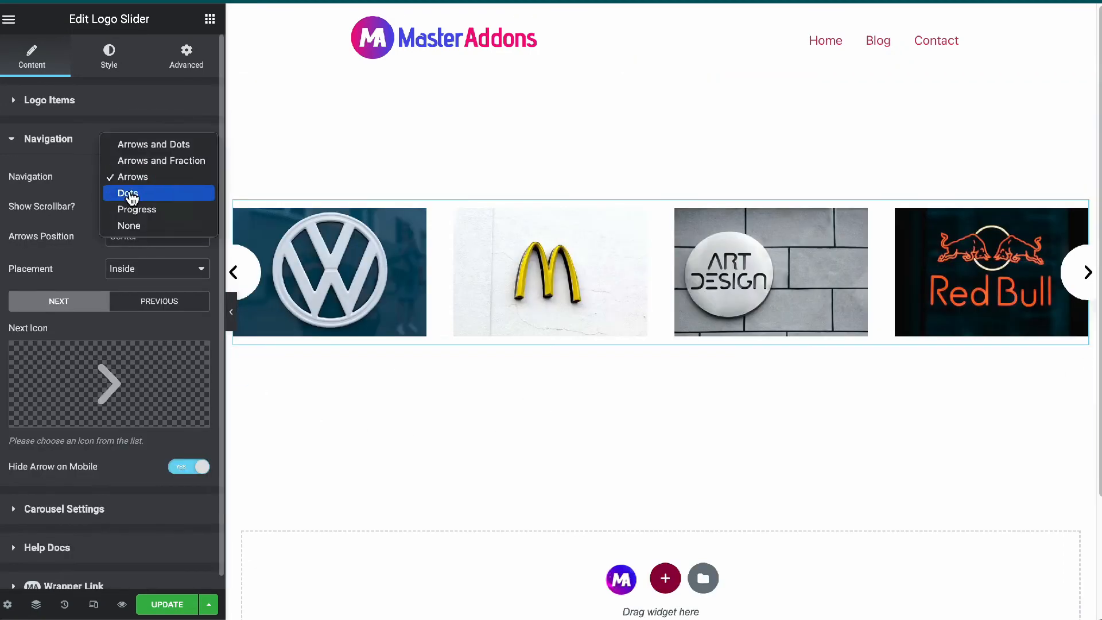
{"action": "left_click", "coordinate": [135, 190]}
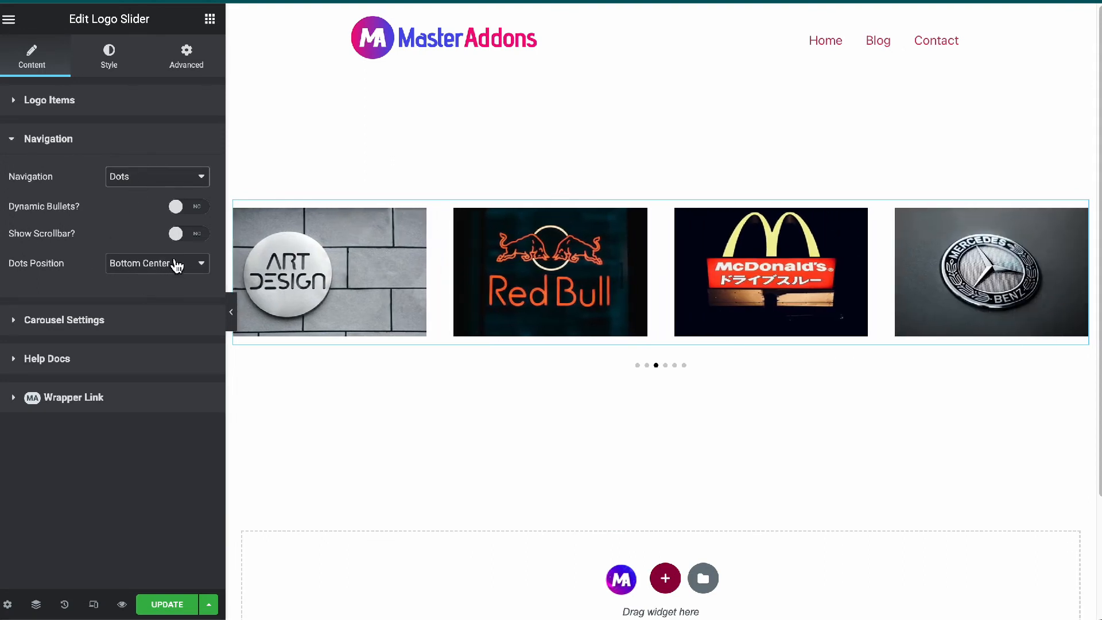
Try the navigation dots at Bottom Right, Top Left and Top Center, and set their position back to Bottom Center
{"action": "left_click", "coordinate": [152, 265]}
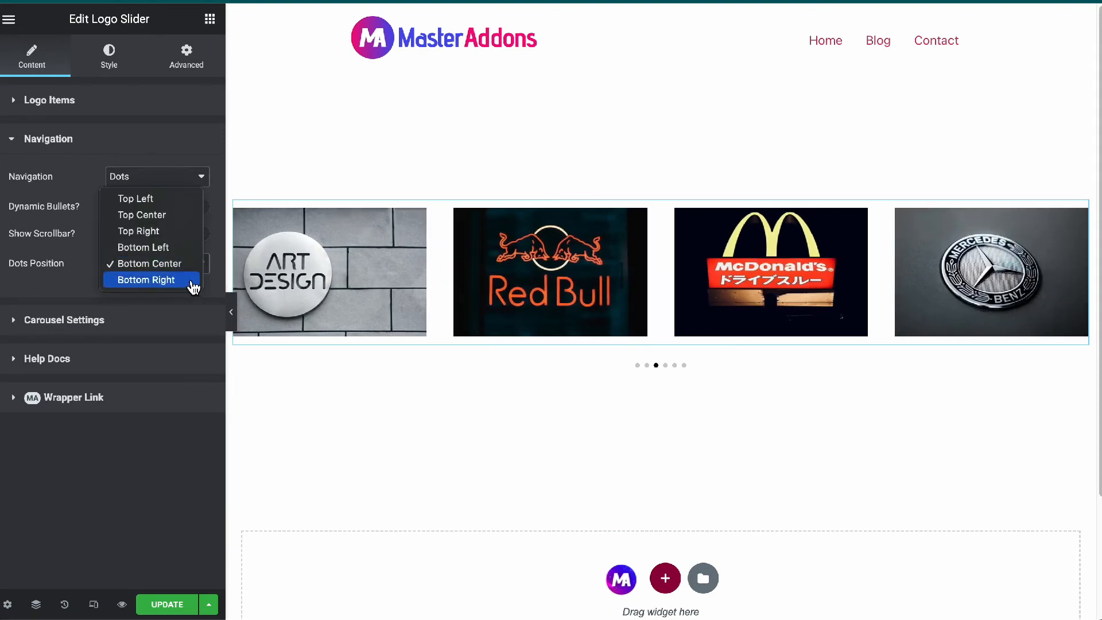
{"action": "left_click", "coordinate": [145, 279]}
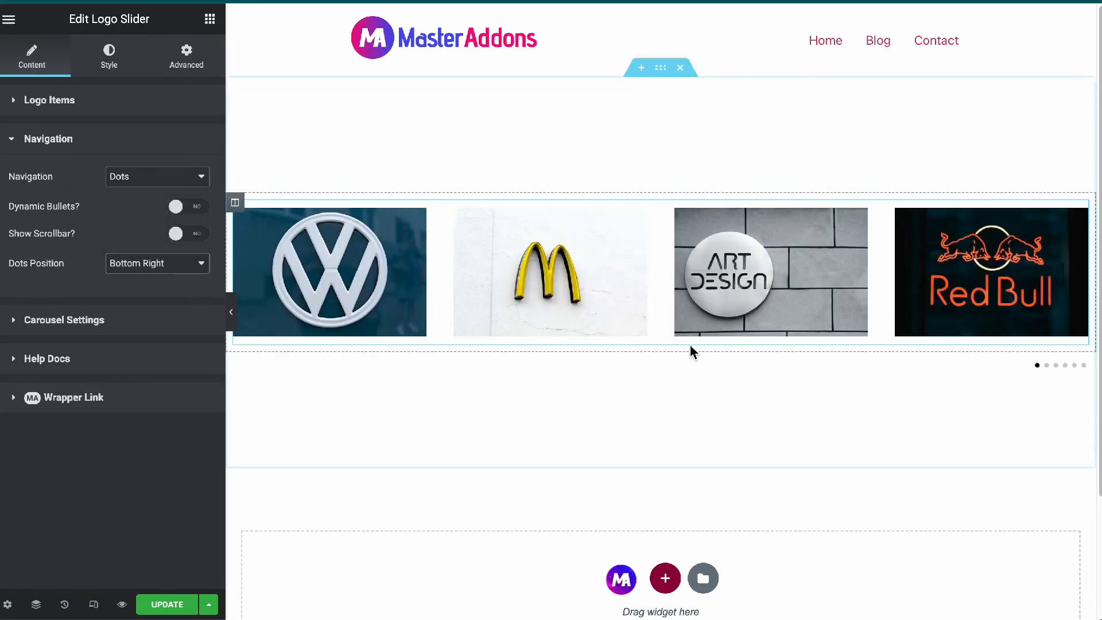
{"action": "left_click", "coordinate": [160, 263]}
{"action": "left_click", "coordinate": [152, 180]}
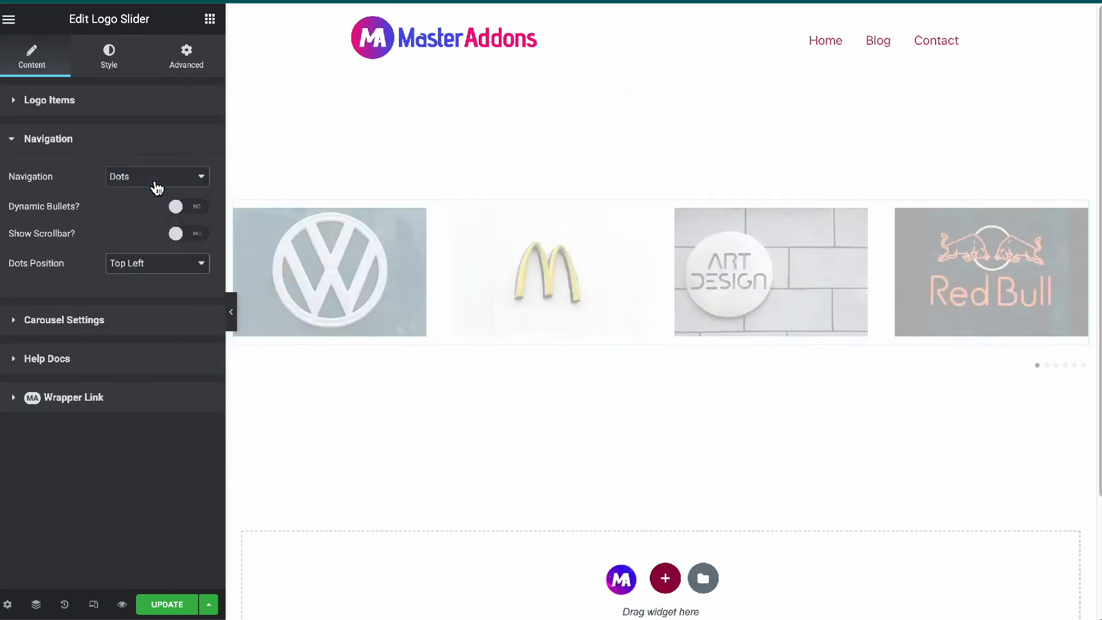
{"action": "left_click", "coordinate": [173, 263]}
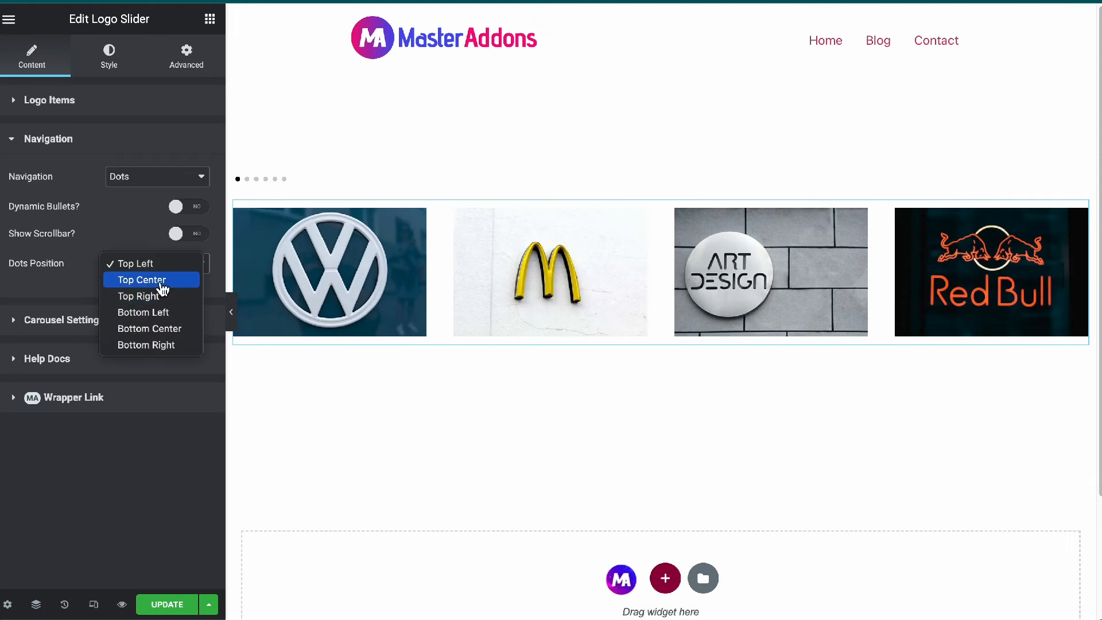
{"action": "left_click", "coordinate": [159, 282]}
{"action": "left_click", "coordinate": [195, 262]}
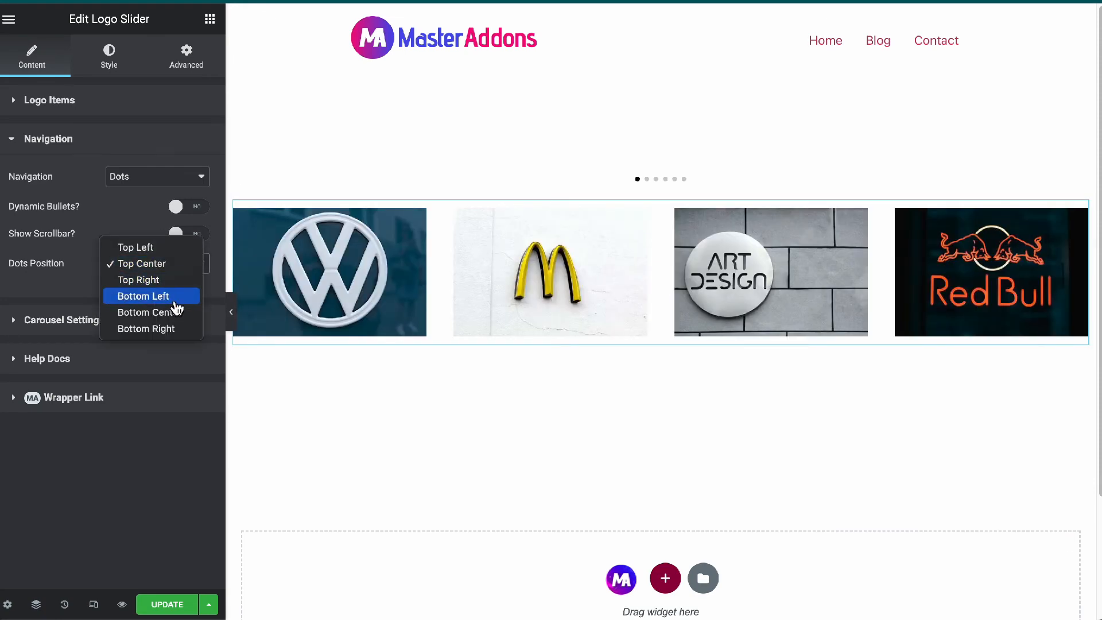
{"action": "left_click", "coordinate": [177, 313]}
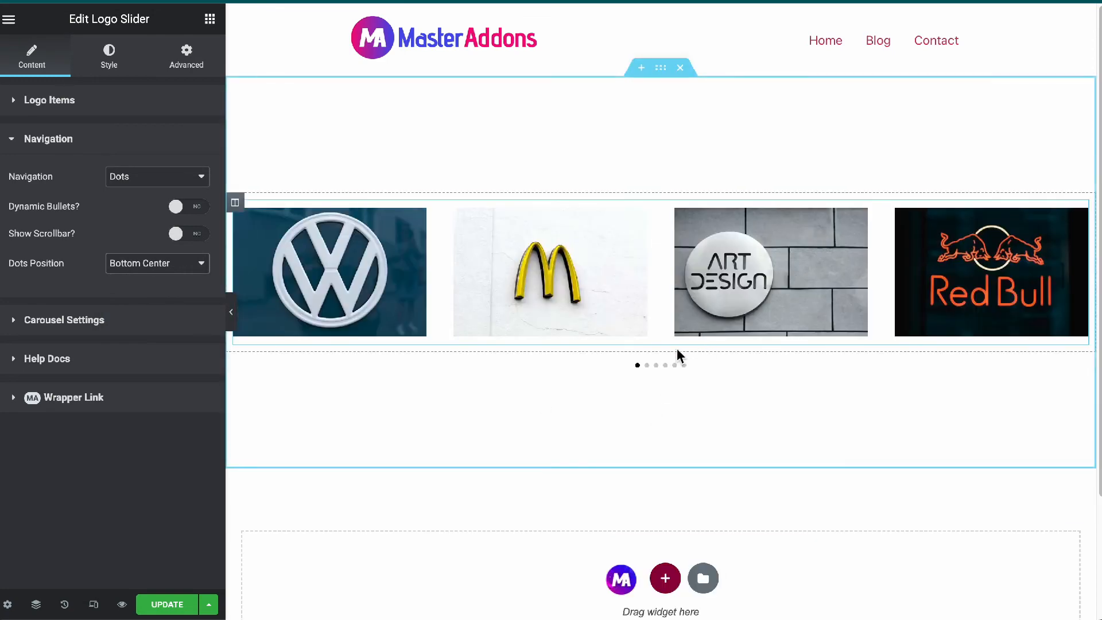
In the carousel settings, try 2, 3 and 6 slides per column, and settle on 3
{"action": "left_click", "coordinate": [43, 319]}
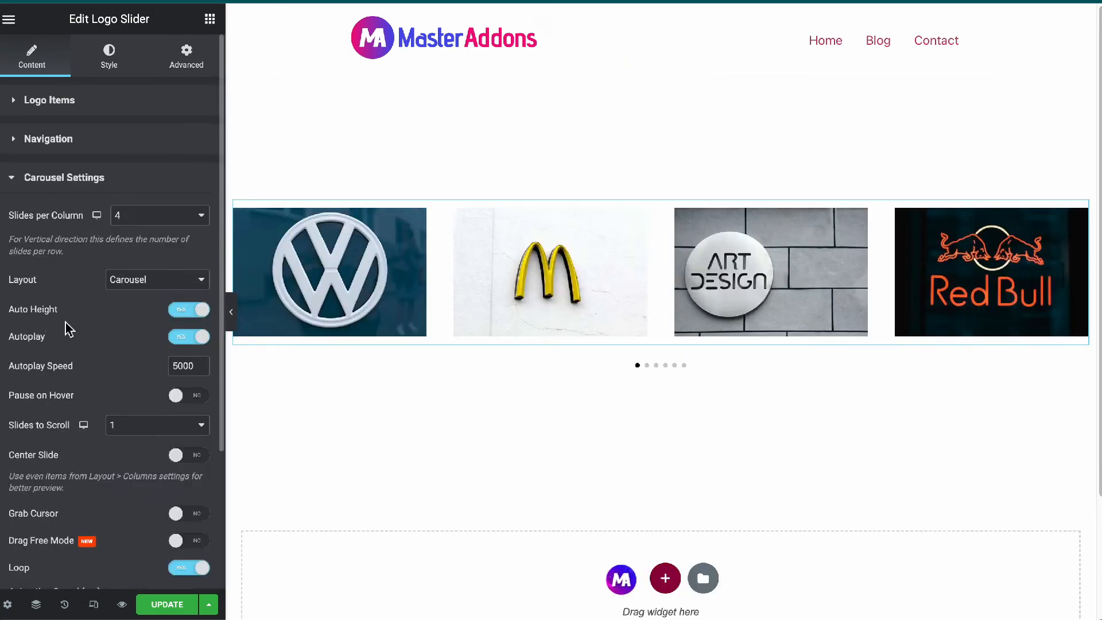
{"action": "left_click", "coordinate": [166, 219]}
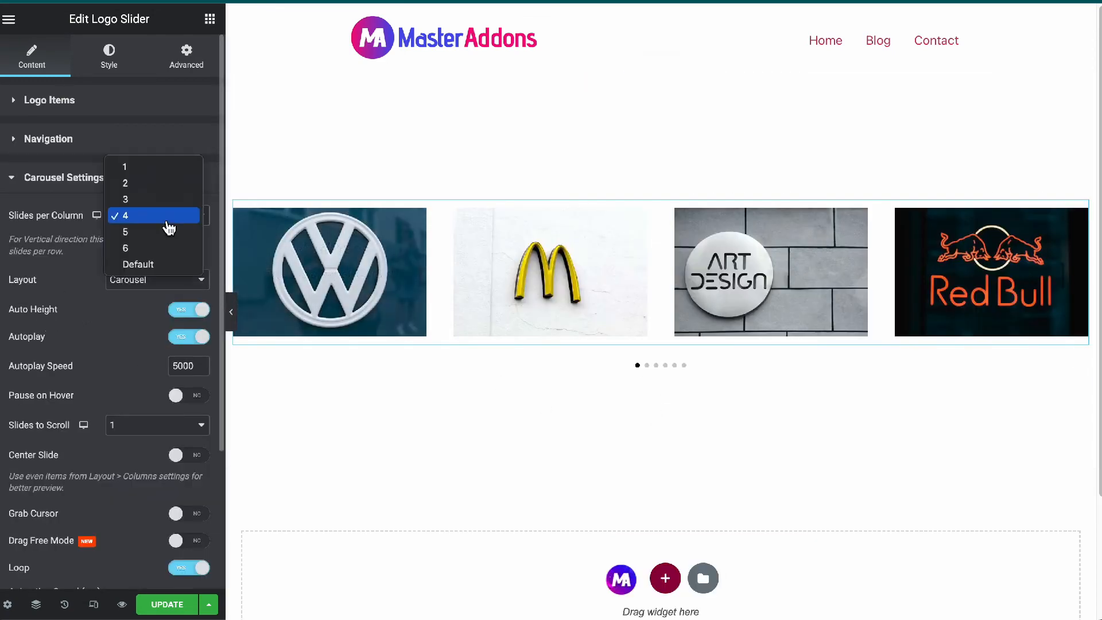
{"action": "left_click", "coordinate": [150, 185]}
{"action": "left_click", "coordinate": [151, 218]}
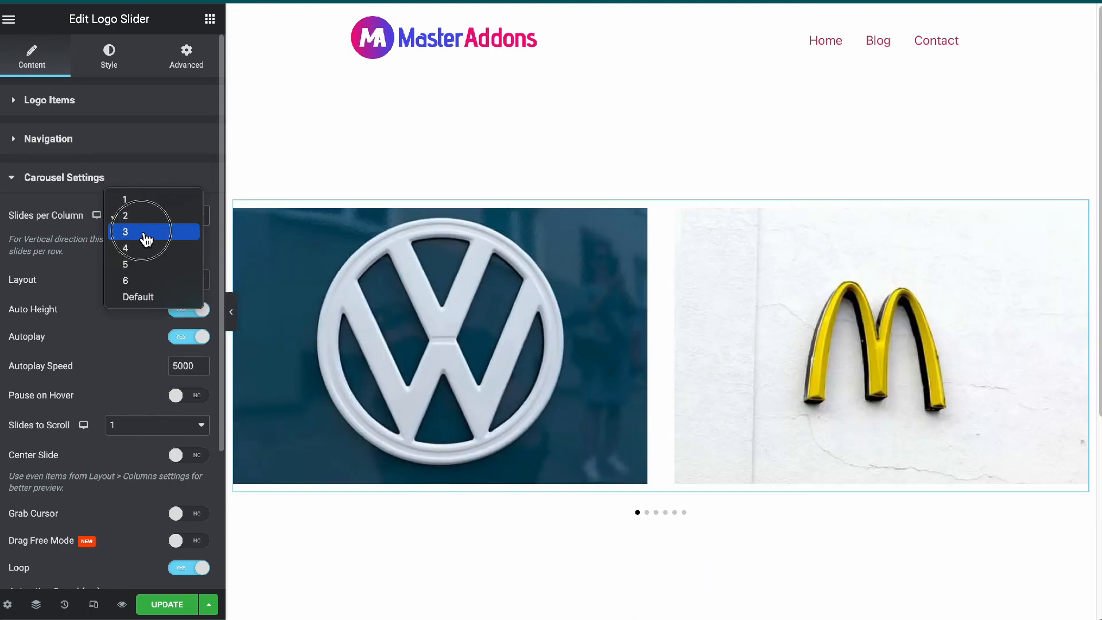
{"action": "left_click", "coordinate": [146, 232]}
{"action": "left_click", "coordinate": [158, 221]}
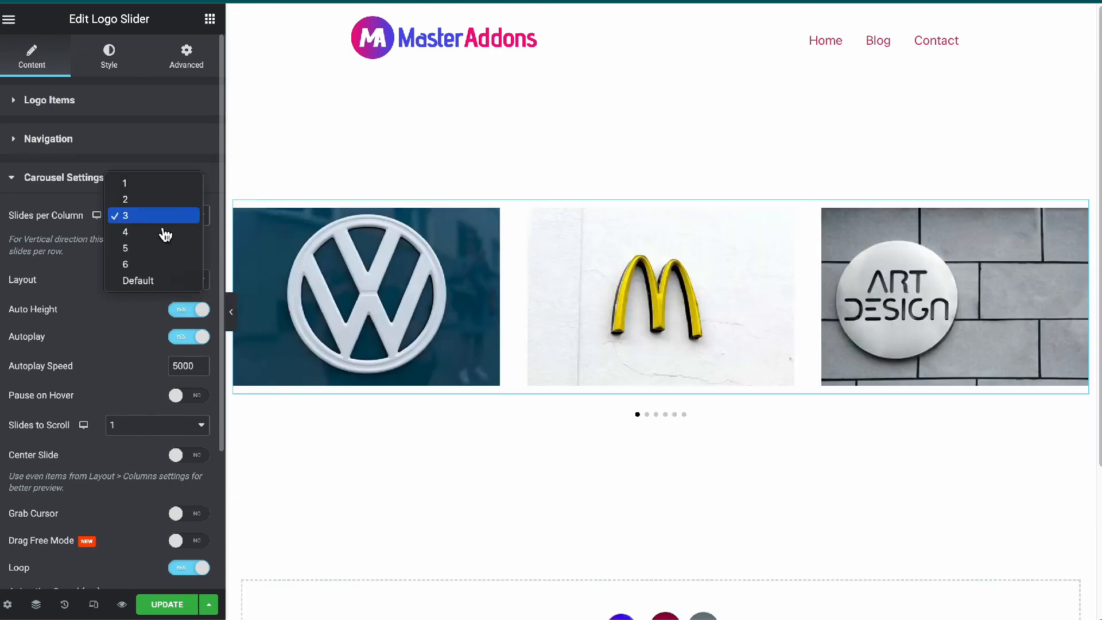
{"action": "left_click", "coordinate": [153, 268]}
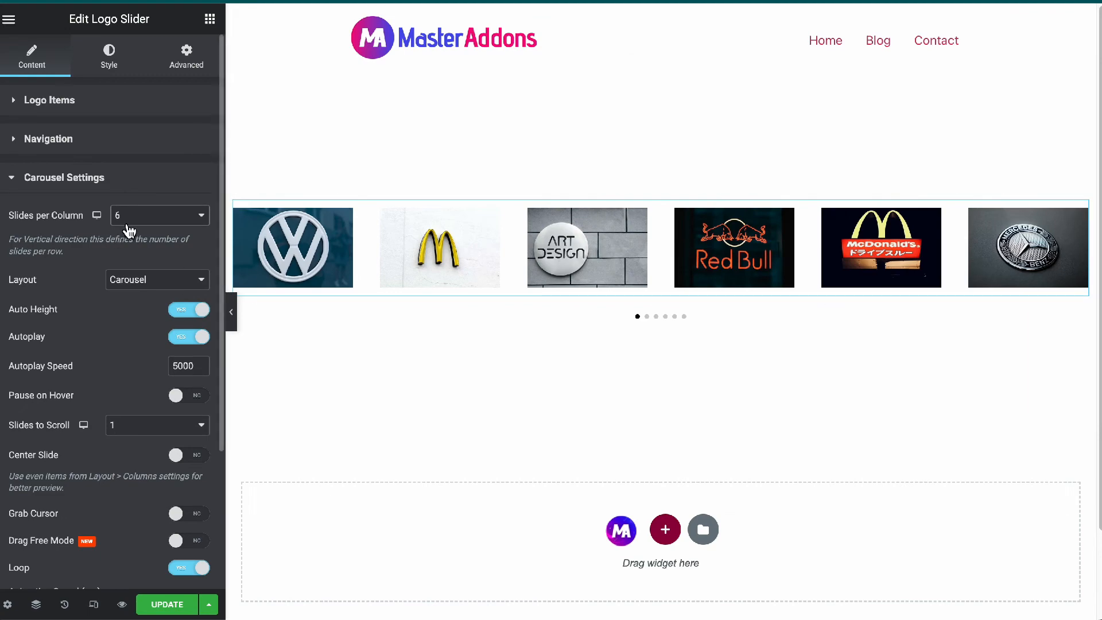
{"action": "scroll", "coordinate": [143, 315], "scroll_direction": "down", "scroll_amount": 3}
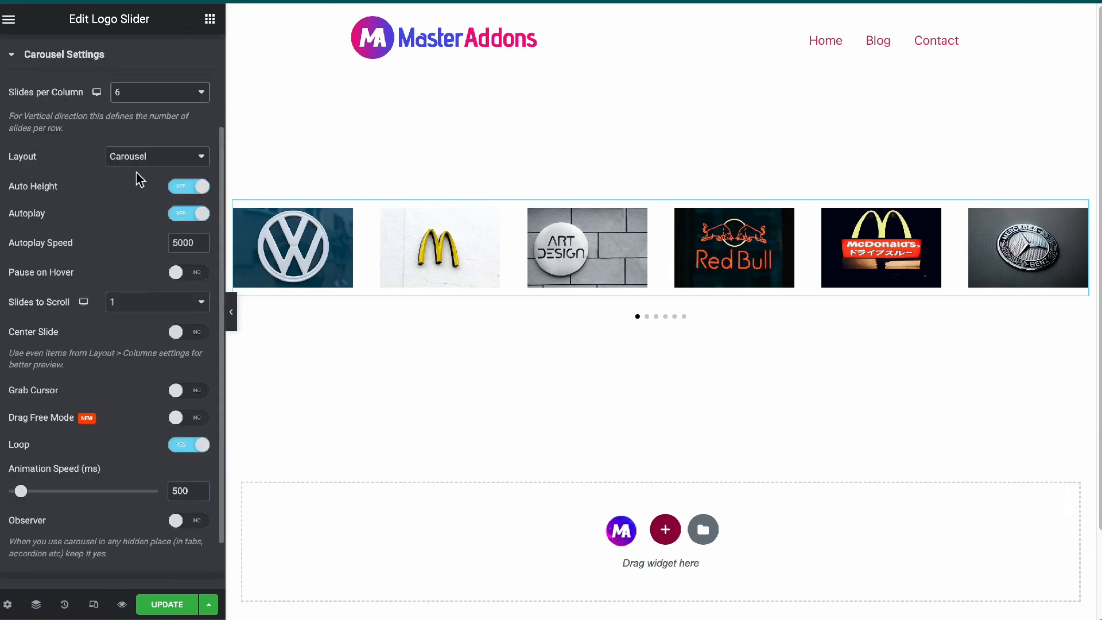
{"action": "left_click", "coordinate": [150, 93]}
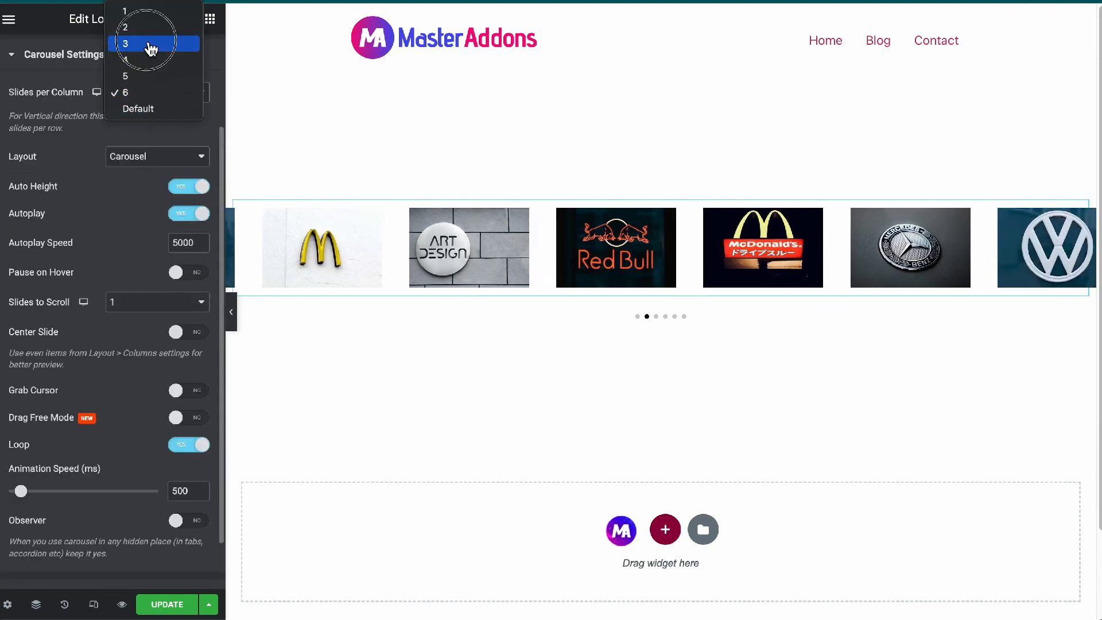
{"action": "left_click", "coordinate": [153, 44]}
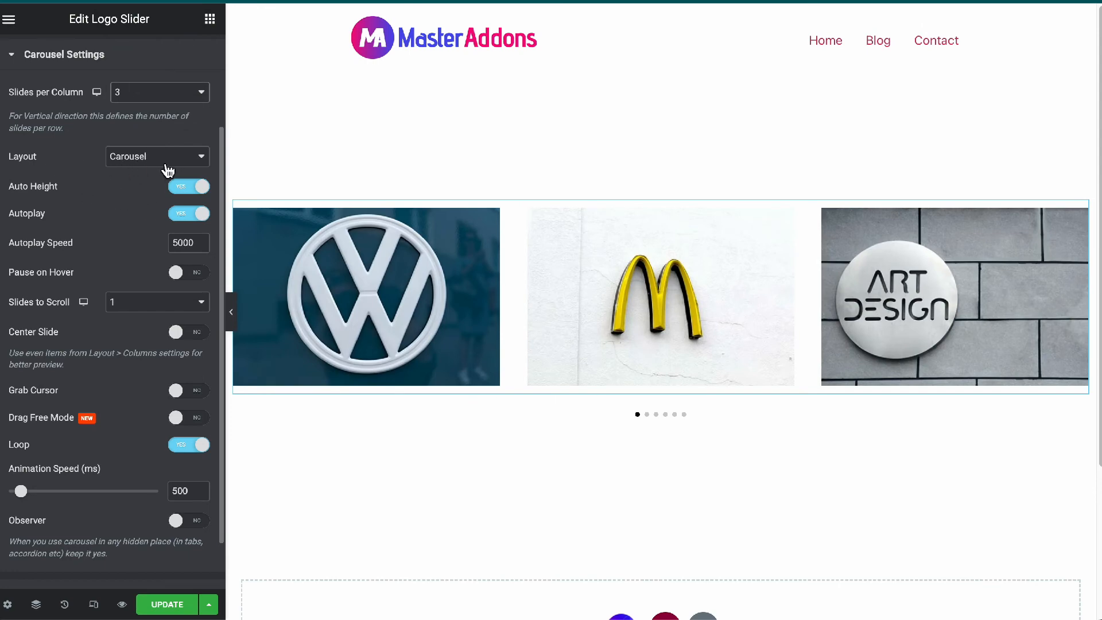
Try the Coverflow layout on the slider, and set the layout back to Carousel
{"action": "left_click", "coordinate": [151, 164]}
{"action": "left_click", "coordinate": [141, 170]}
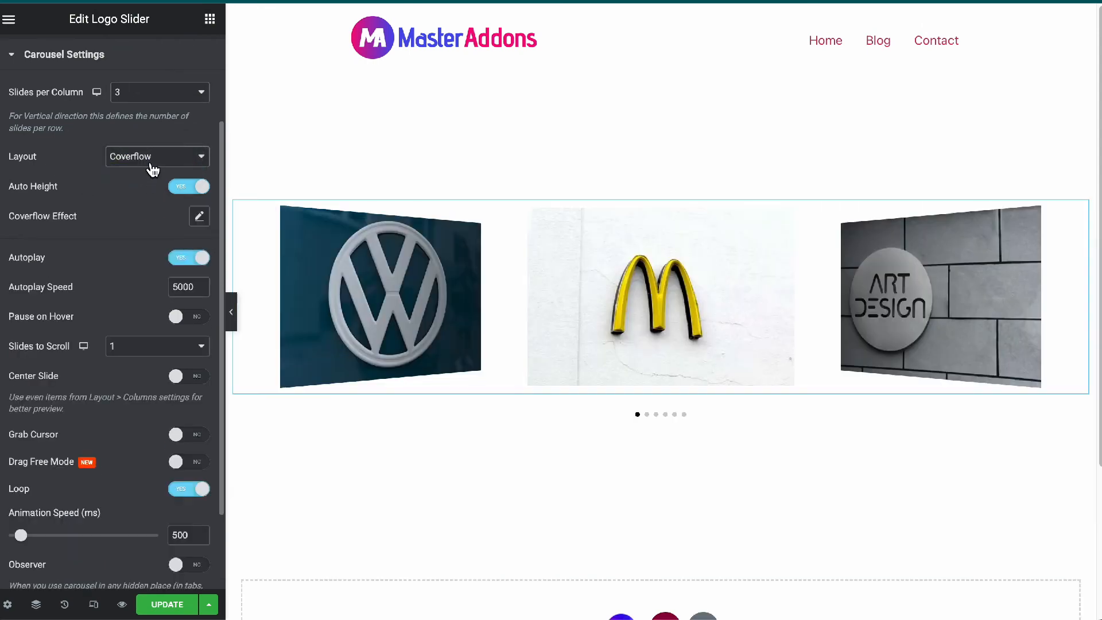
{"action": "left_click", "coordinate": [150, 160]}
{"action": "left_click", "coordinate": [156, 142]}
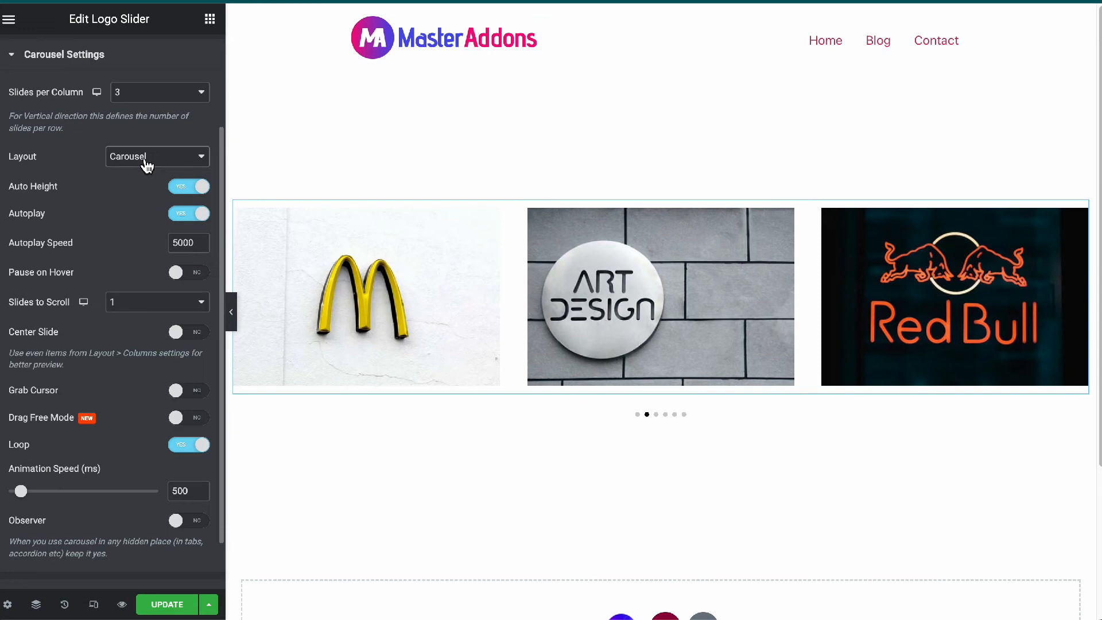
Try the Coverflow layout with its effect settings reset to default, and restore the Carousel layout
{"action": "left_click", "coordinate": [147, 161]}
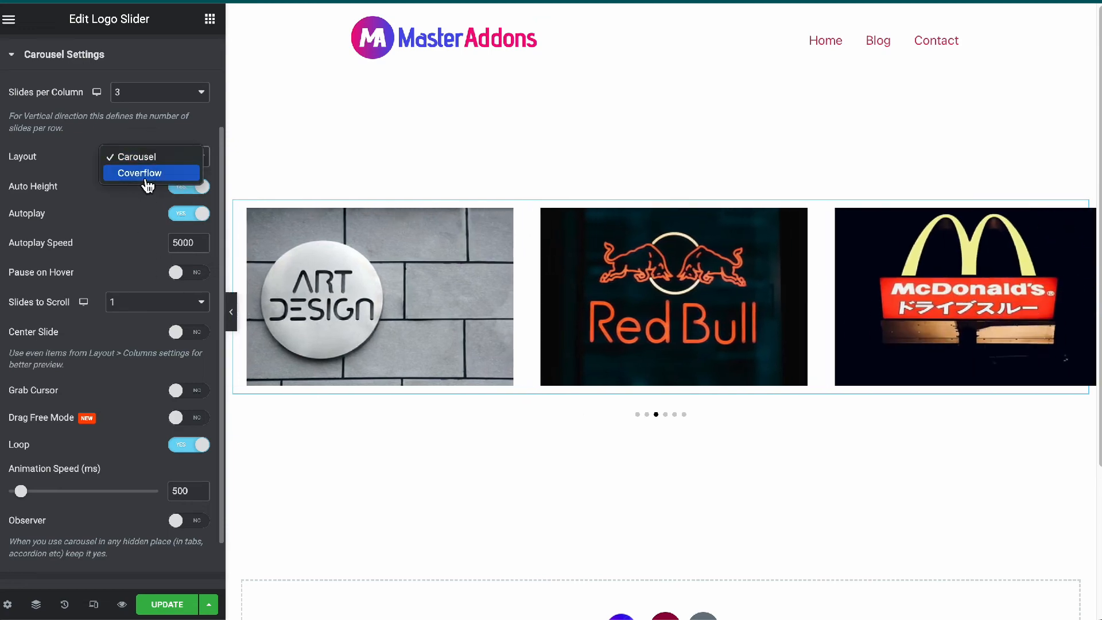
{"action": "left_click", "coordinate": [147, 180]}
{"action": "left_click", "coordinate": [203, 219]}
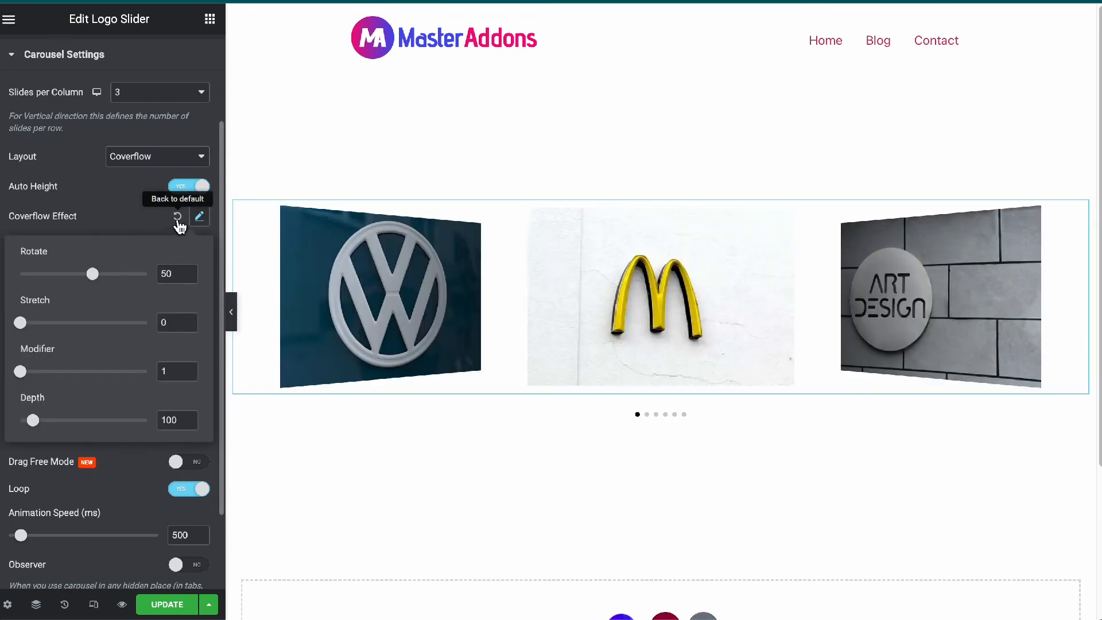
{"action": "left_click", "coordinate": [176, 216]}
{"action": "left_click", "coordinate": [140, 165]}
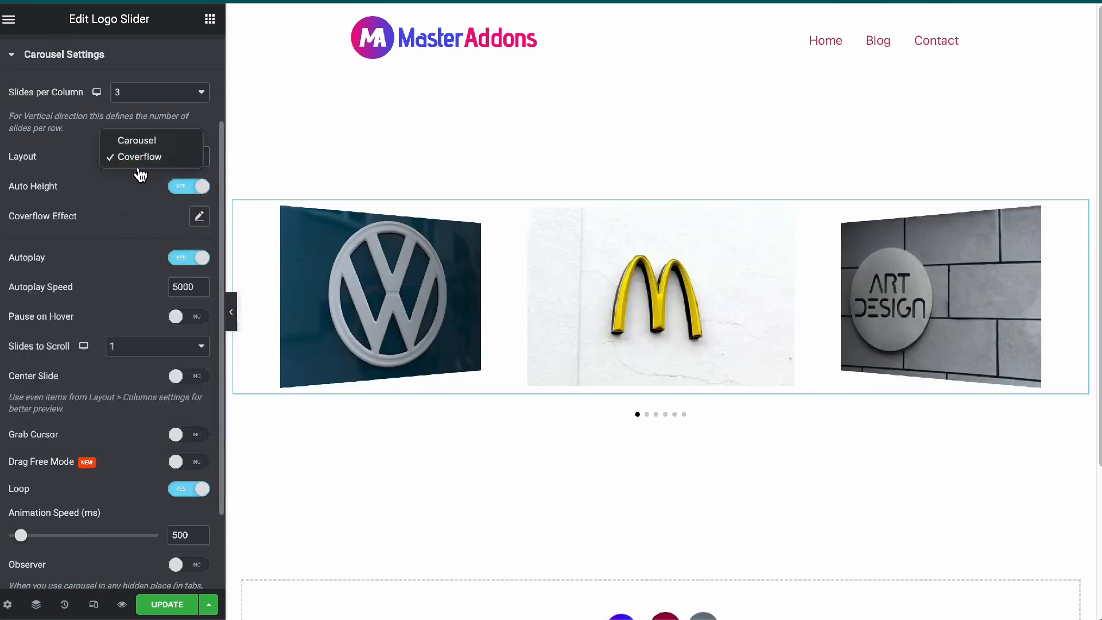
{"action": "left_click", "coordinate": [134, 139]}
Set the slides to scroll to 2 and advance the slider to its second dot to preview it
{"action": "scroll", "coordinate": [92, 402], "scroll_direction": "down", "scroll_amount": 2}
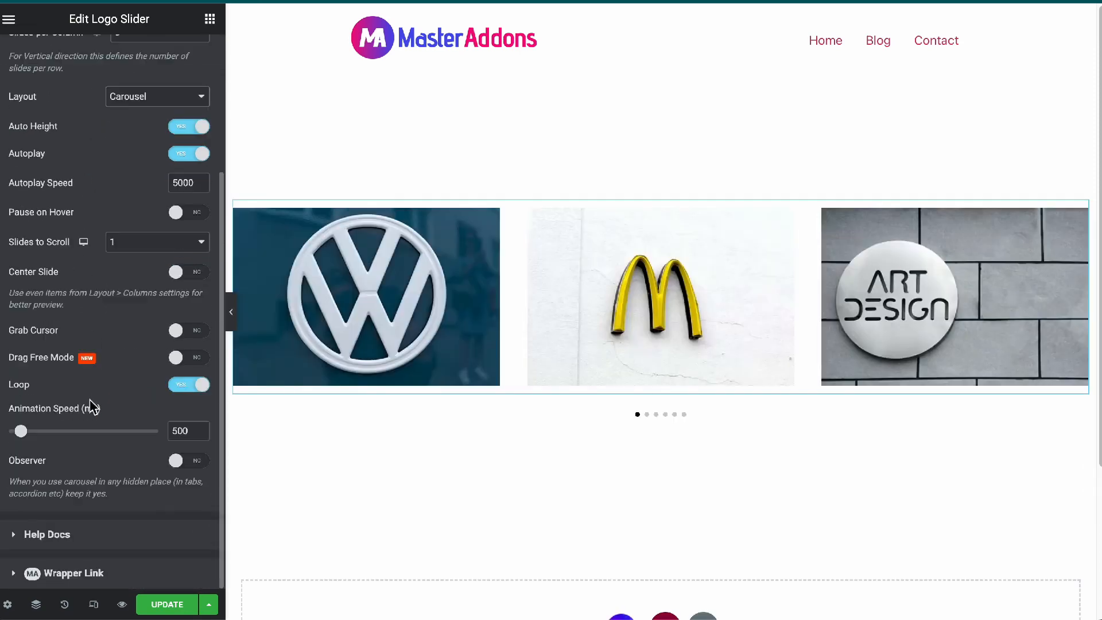
{"action": "left_click", "coordinate": [155, 248]}
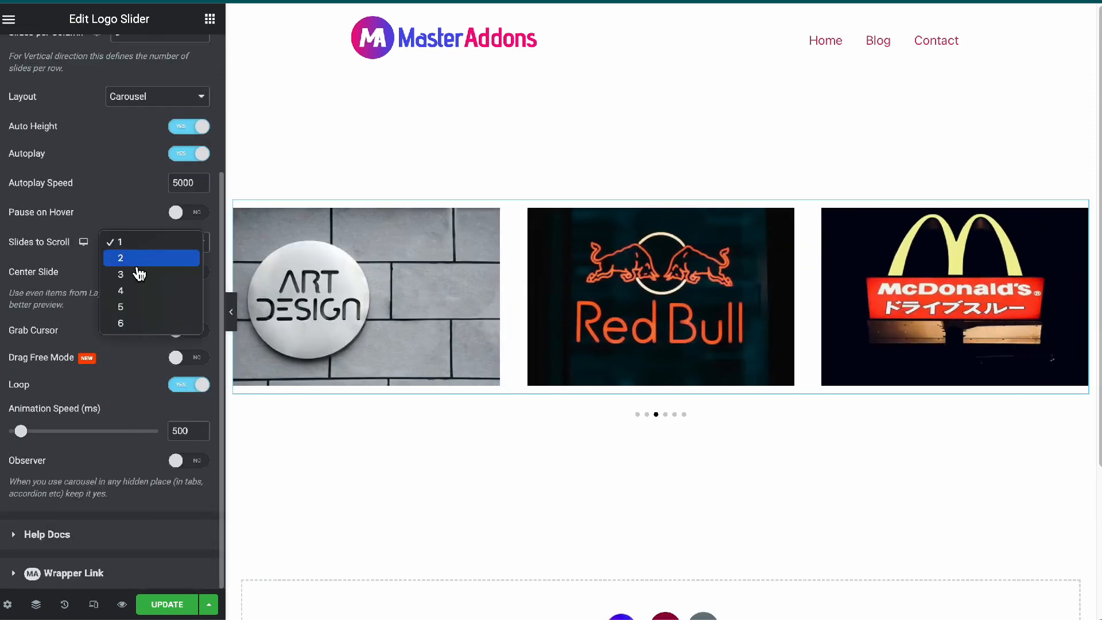
{"action": "left_click", "coordinate": [137, 265]}
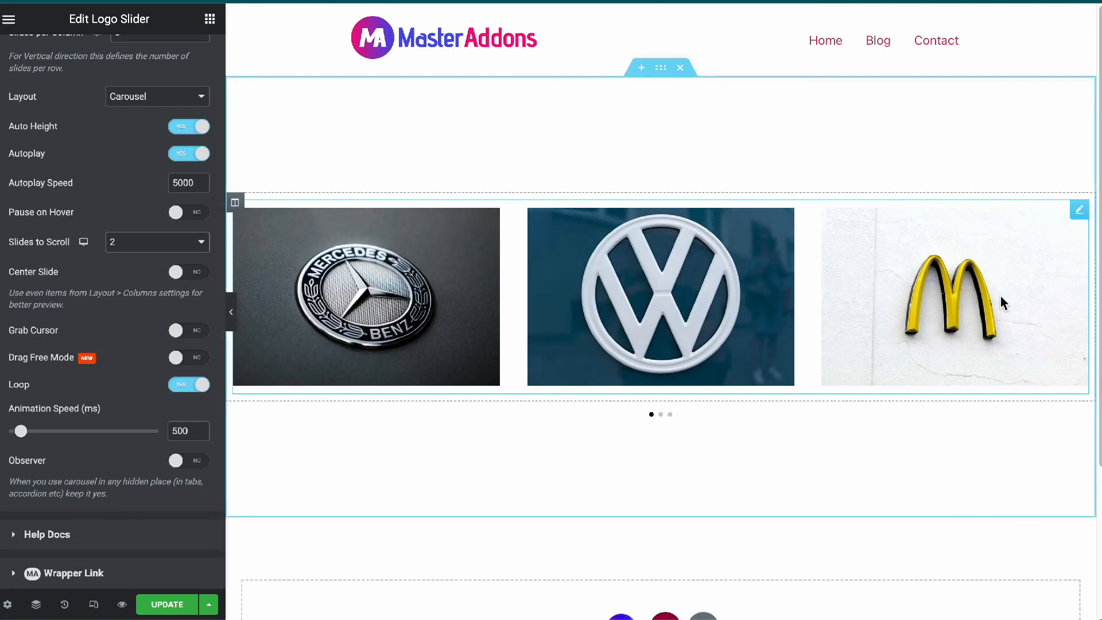
{"action": "left_click", "coordinate": [661, 414]}
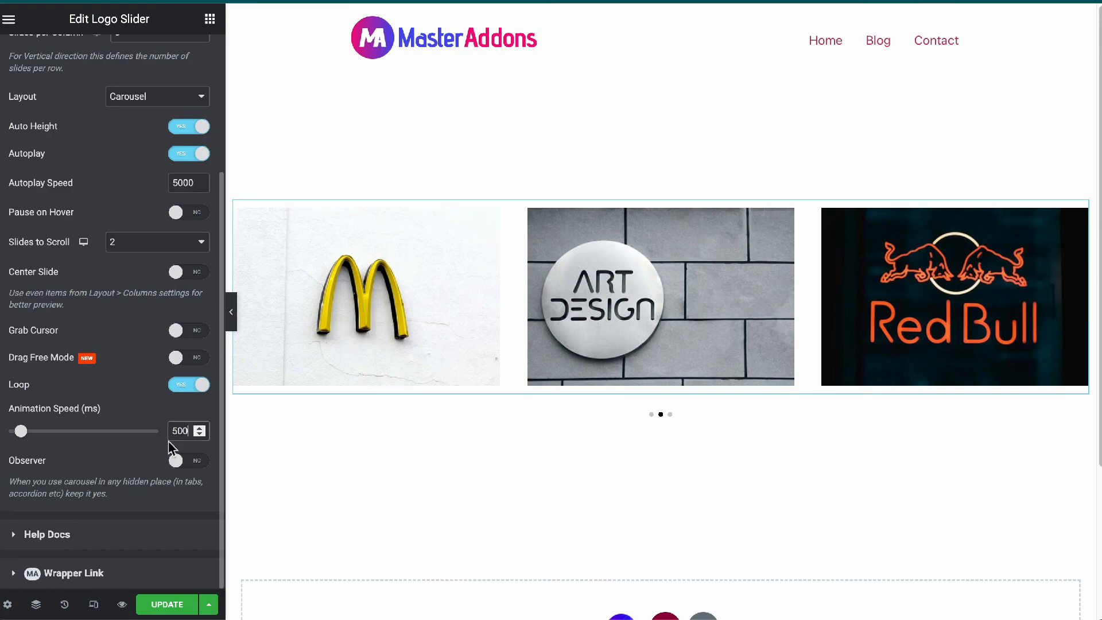
Set the animation speed to 1500 ms and preview the transitions using the second and third navigation dots
{"action": "key", "text": "BackSpace"}
{"action": "key", "text": "BackSpace"}
{"action": "key", "text": "BackSpace"}
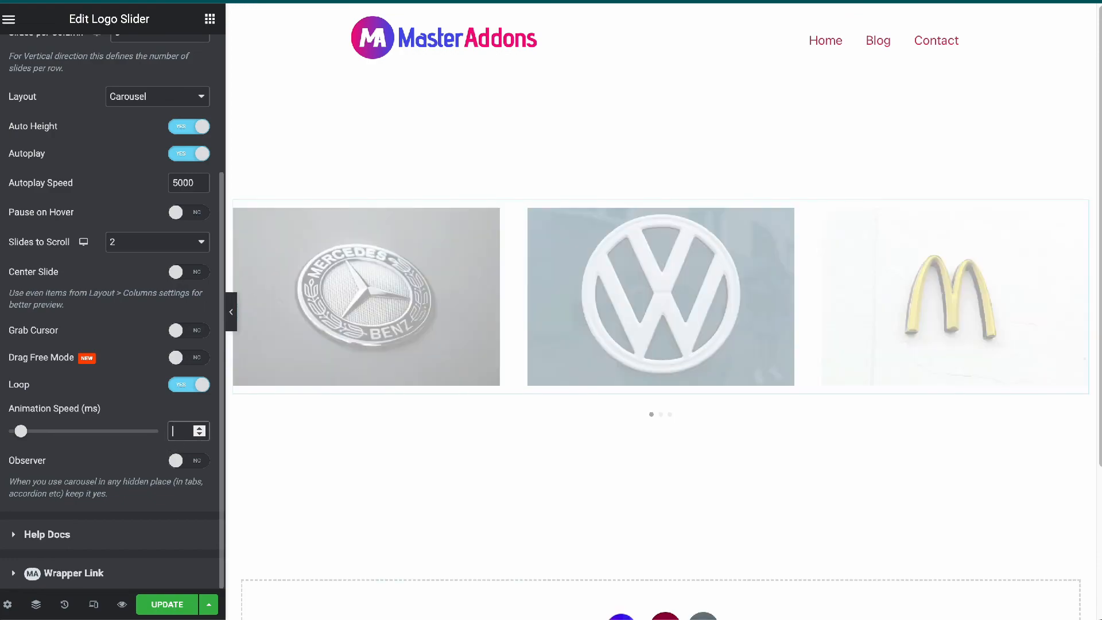
{"action": "type", "text": "1500"}
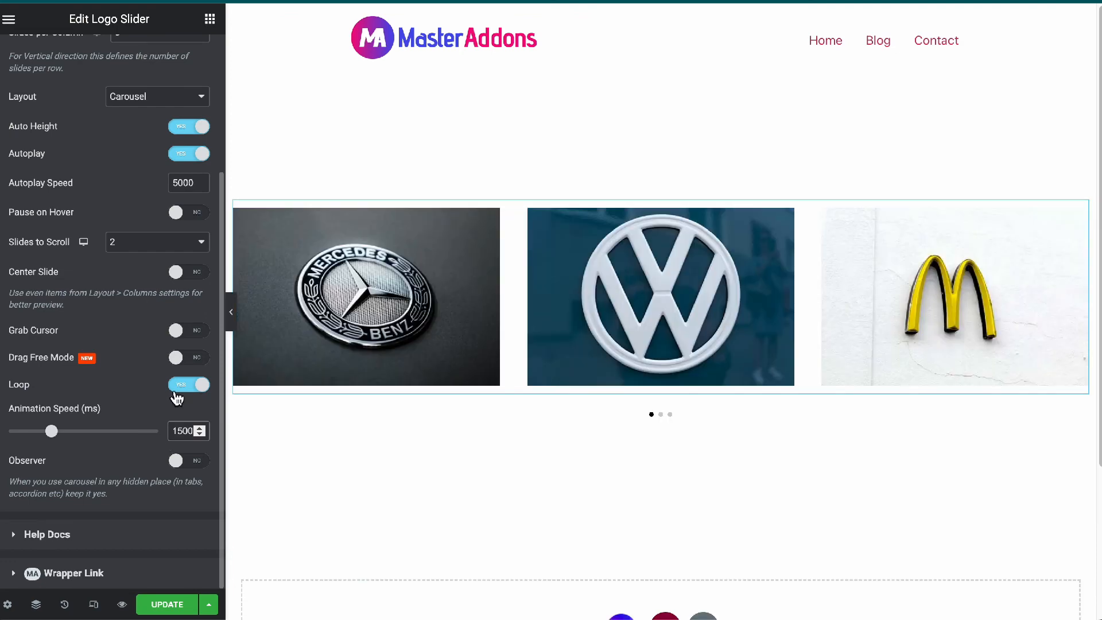
{"action": "left_click", "coordinate": [661, 416]}
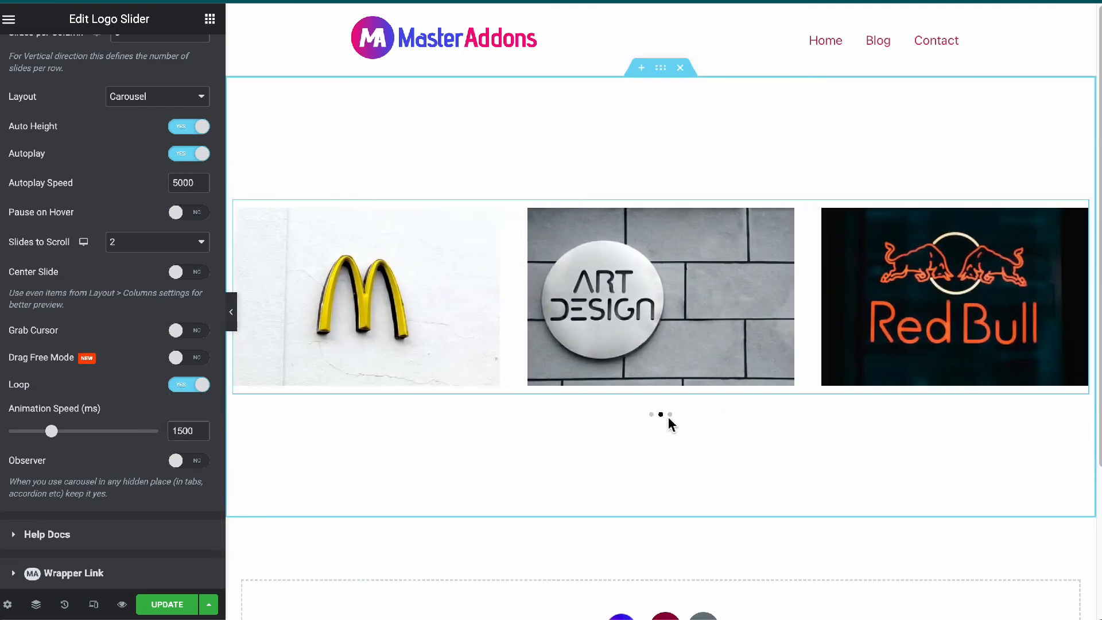
{"action": "left_click", "coordinate": [669, 415]}
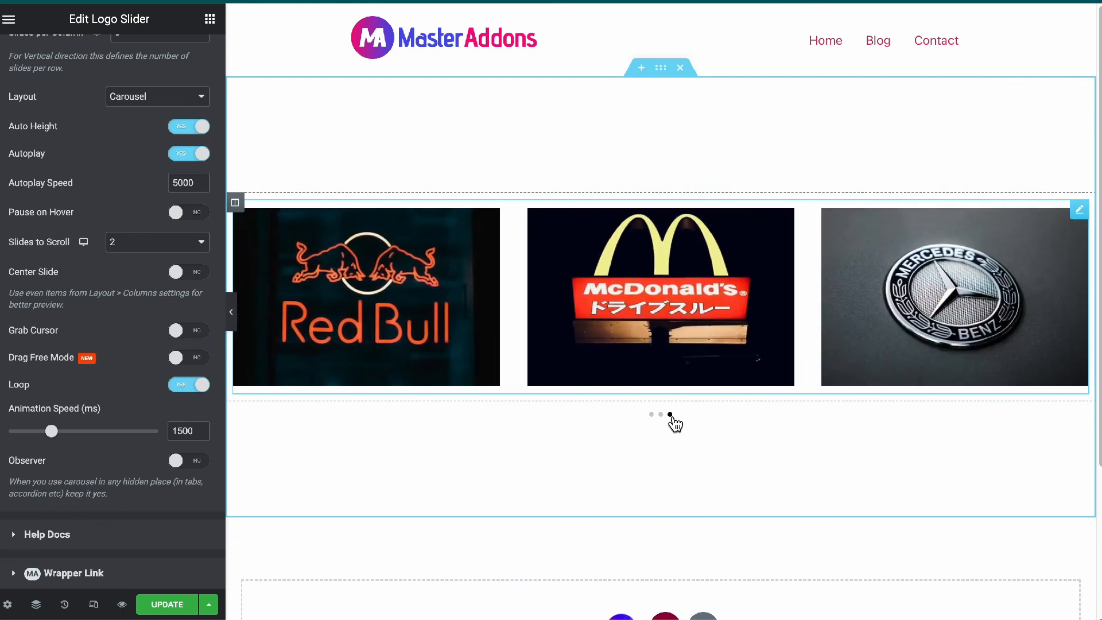
Set the animation speed back to 500 ms and preview the transition using the second navigation dot
{"action": "double_click", "coordinate": [182, 431]}
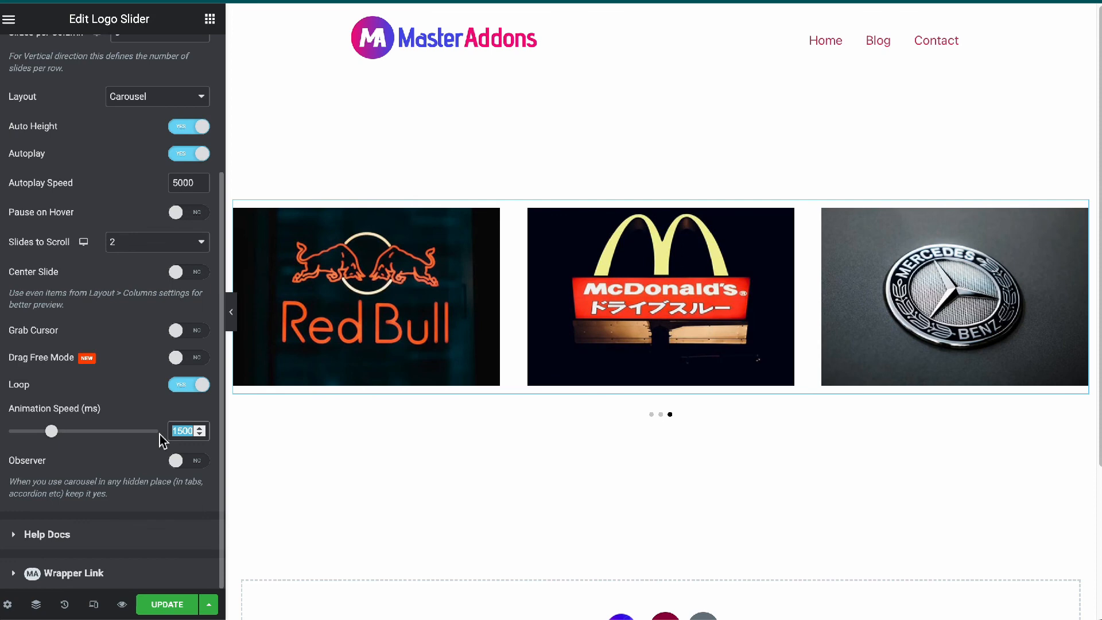
{"action": "type", "text": "500"}
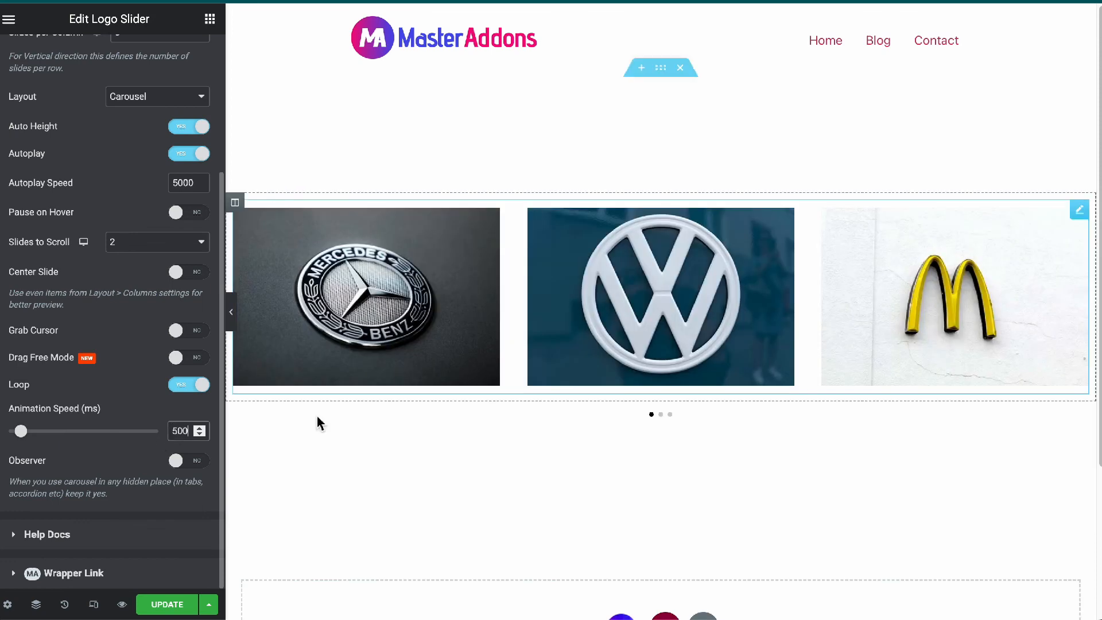
{"action": "left_click", "coordinate": [661, 414]}
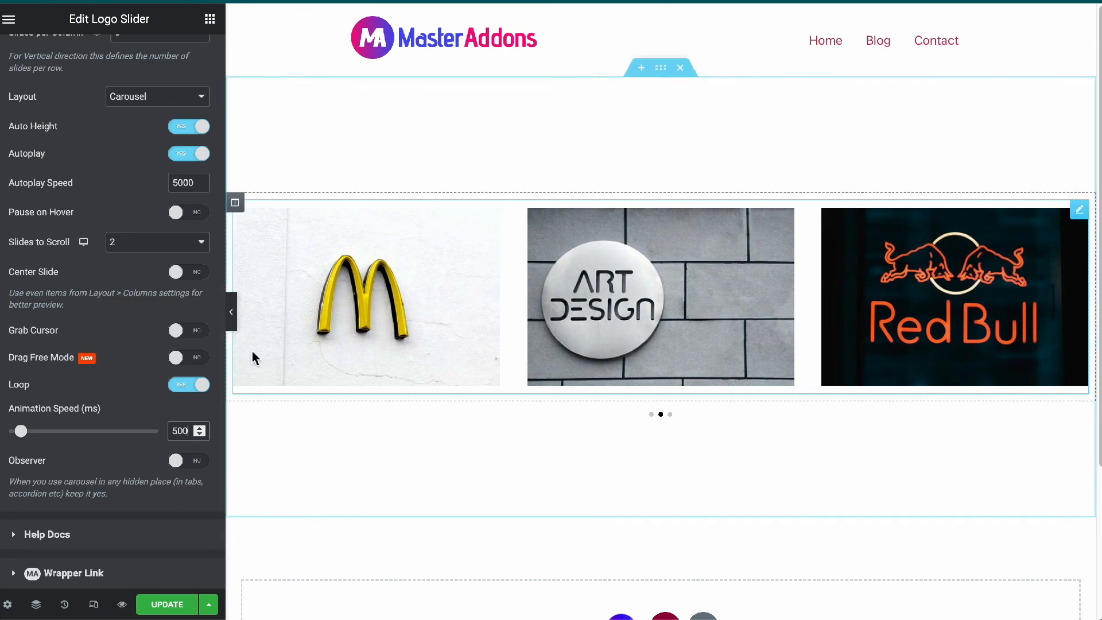
Hide the editing panel and preview the slider at full width using the third navigation dot
{"action": "left_click", "coordinate": [232, 315]}
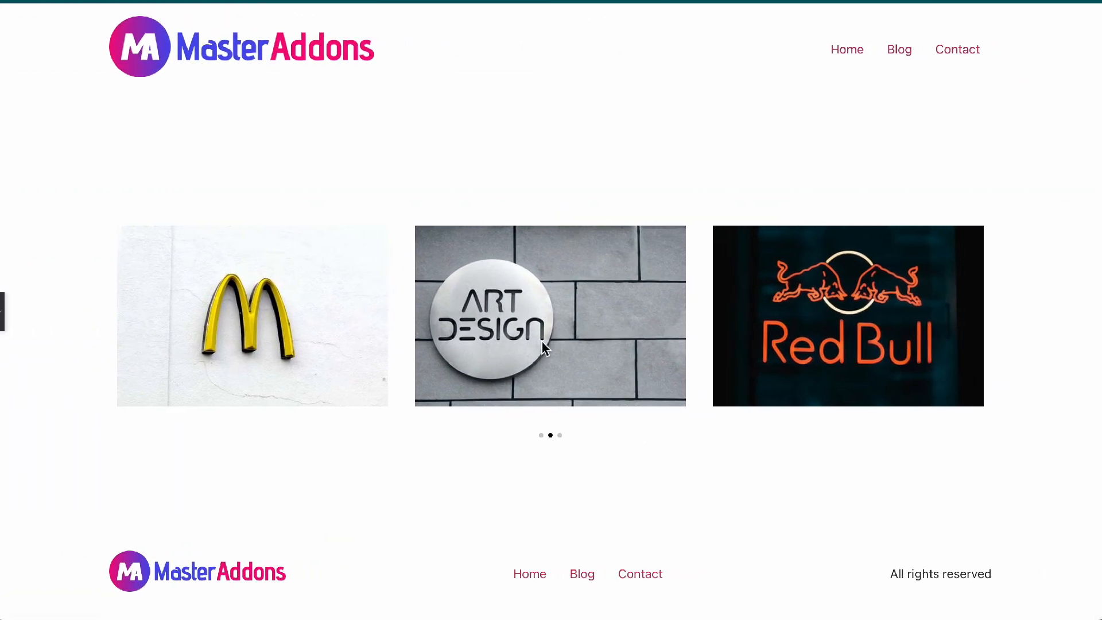
{"action": "left_click", "coordinate": [560, 436]}
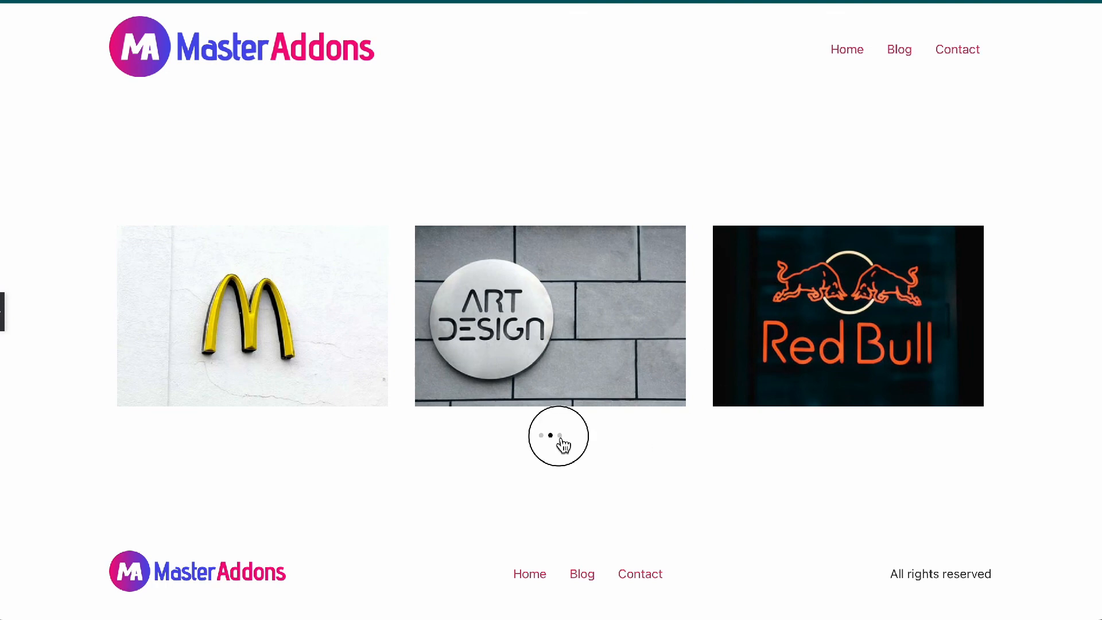